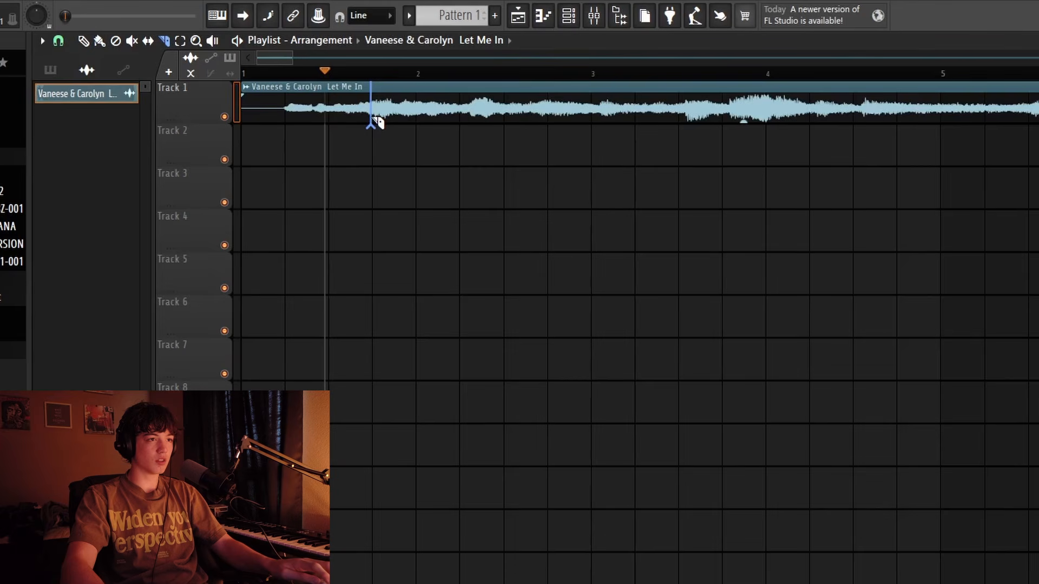
Cut the intro off the Let Me In clip before its first strong sound and start the remainder at bar 1
mouse_move(373, 118)
left_mouse_down()
mouse_move(360, 98)
mouse_move(272, 96)
left_mouse_up()
key("p")
right_click(304, 104)
Play the trimmed sample from bar 1 and follow the waveform to find where the section ends around bar 9
left_click(257, 72)
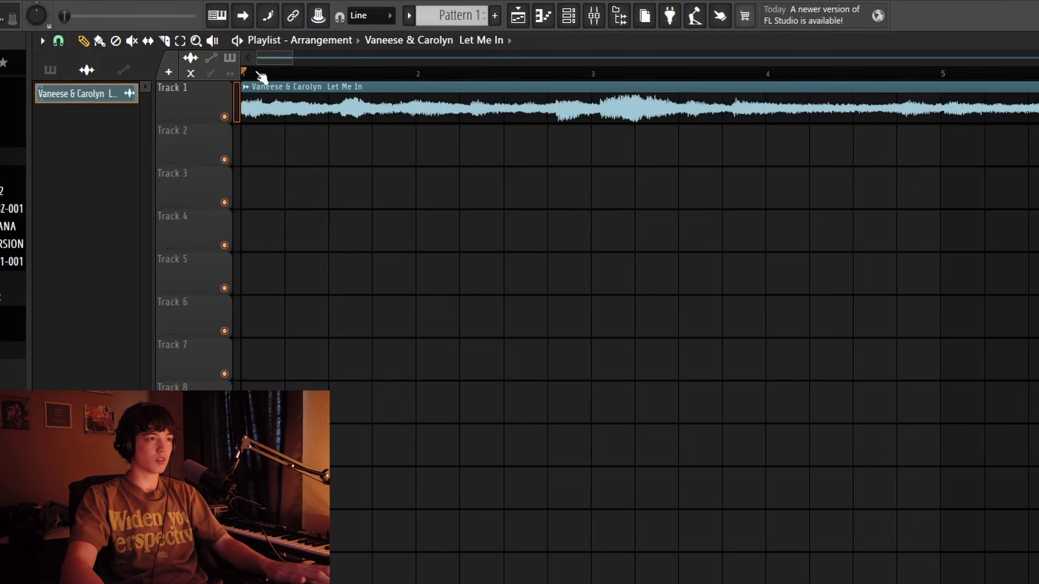
scroll(274, 85, "down", 4)
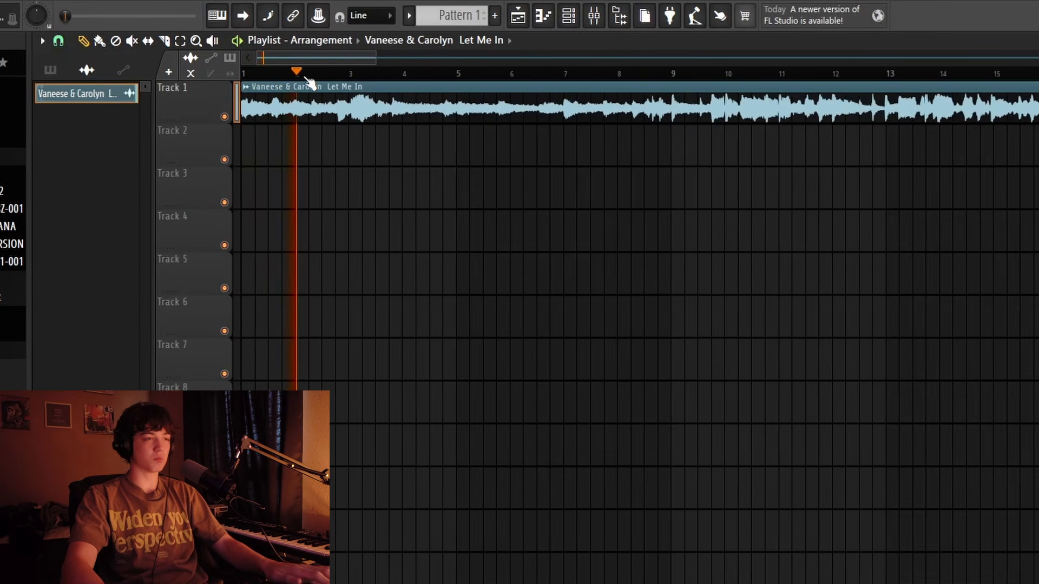
scroll(322, 80, "up", 3)
scroll(535, 76, "down", 1)
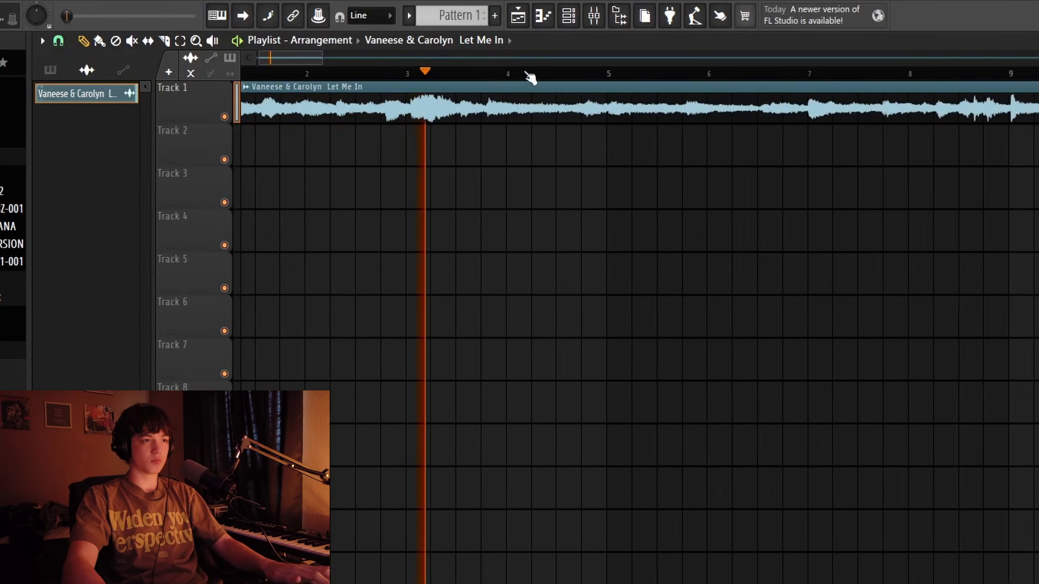
left_click_drag(306, 57, 330, 58)
scroll(400, 74, "down", 2)
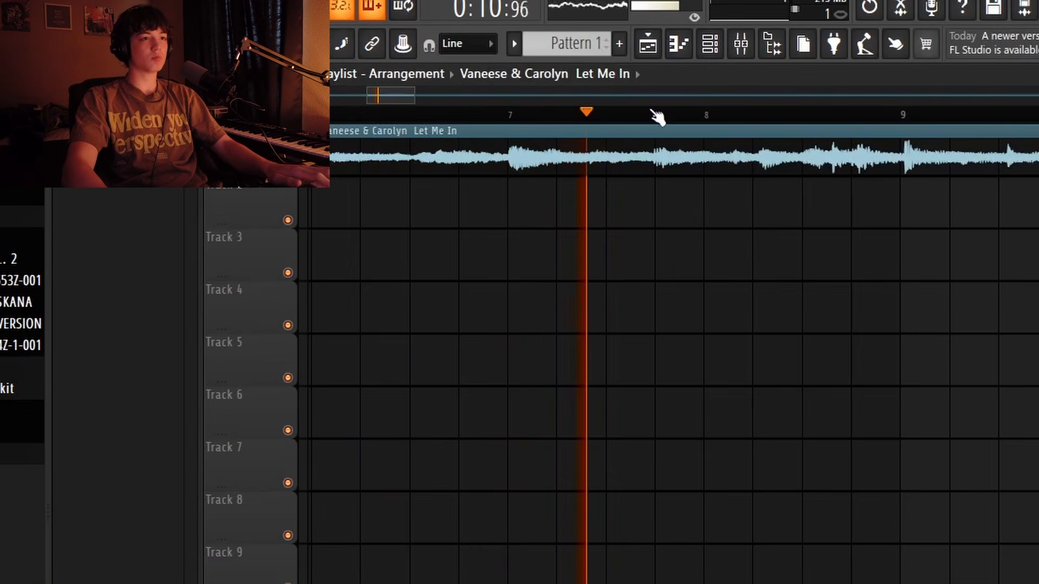
left_click_drag(403, 91, 417, 95)
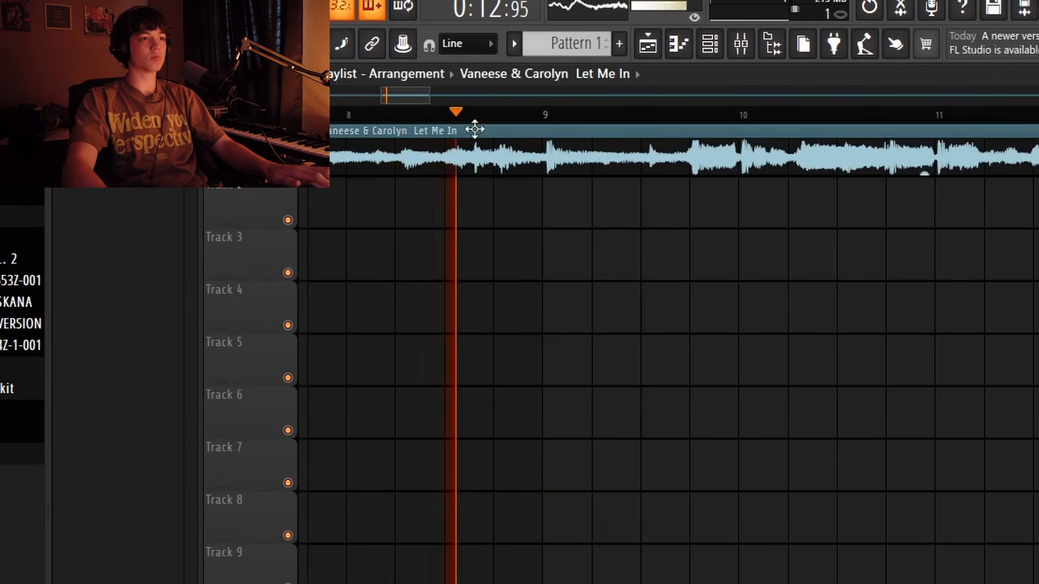
Stop playback and slice the sample at the transient just after bar 9
key("space")
scroll(552, 111, "up", 6)
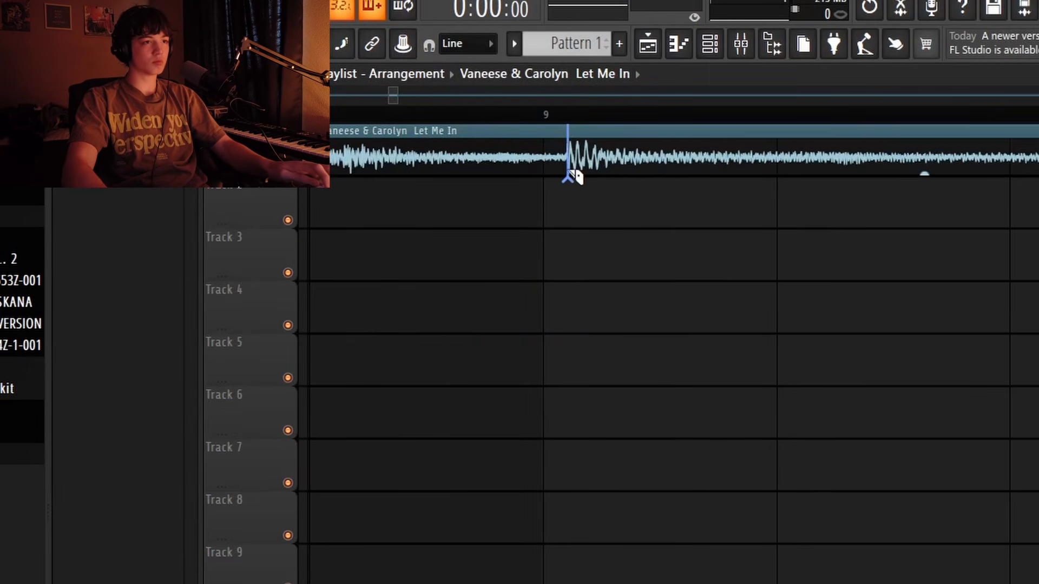
left_click(567, 172)
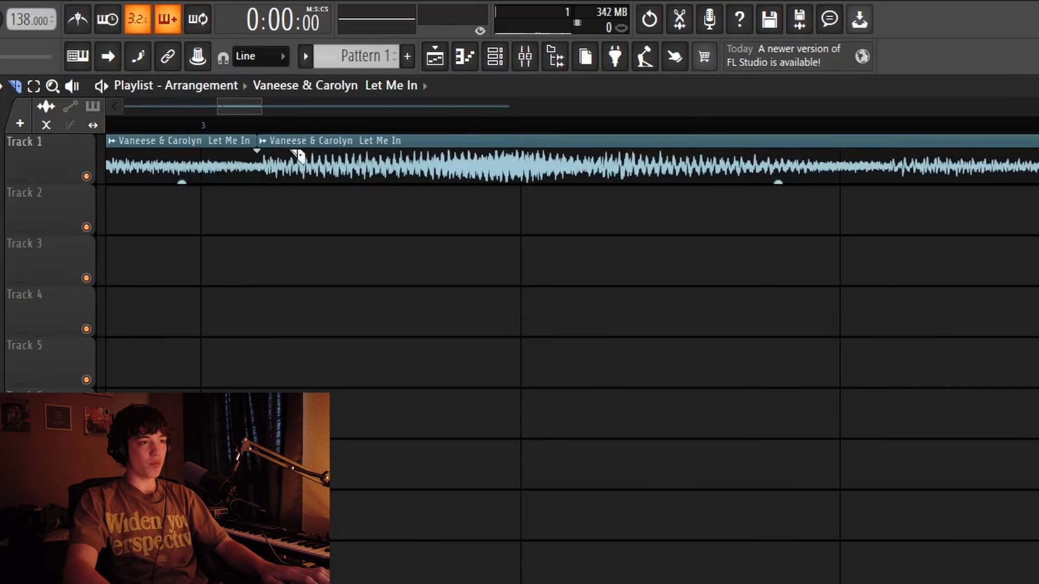
Fit the sliced chops to the bar lines and place a copy of the second chop further along Track 2
scroll(287, 130, "down", 5)
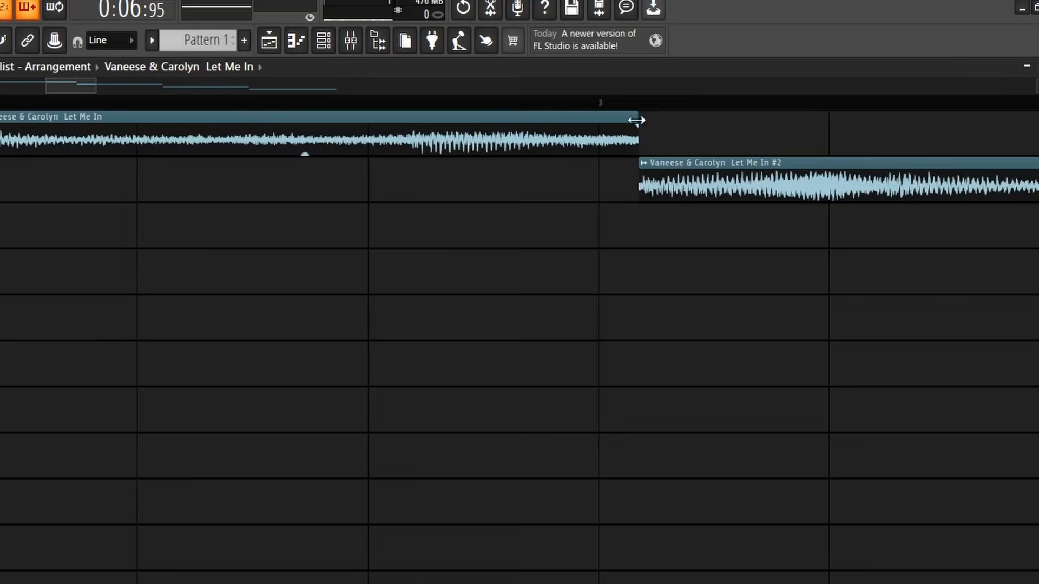
mouse_move(631, 119)
left_mouse_down()
mouse_move(596, 113)
mouse_move(638, 114)
left_mouse_up()
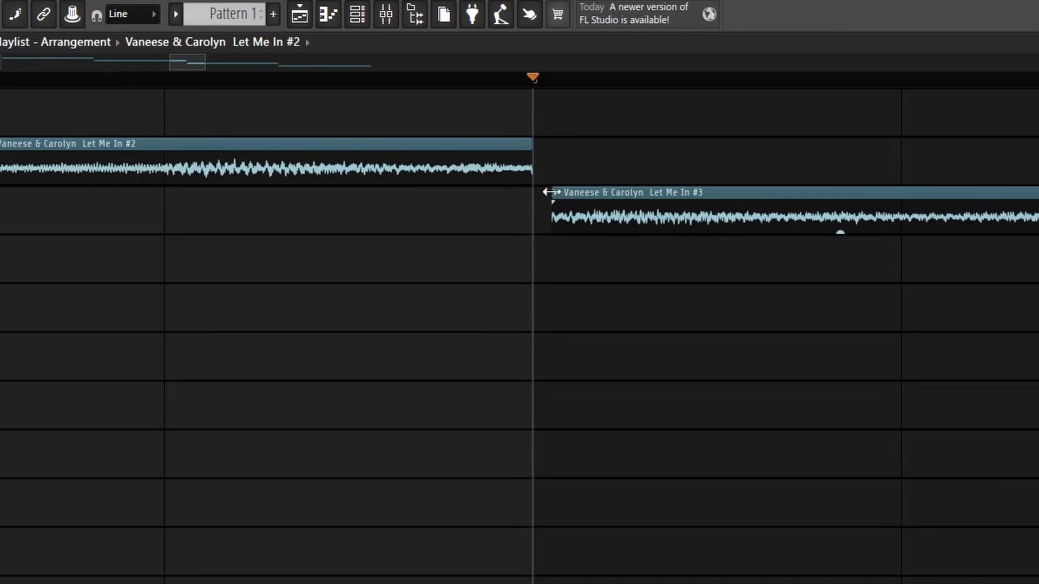
left_click(528, 184)
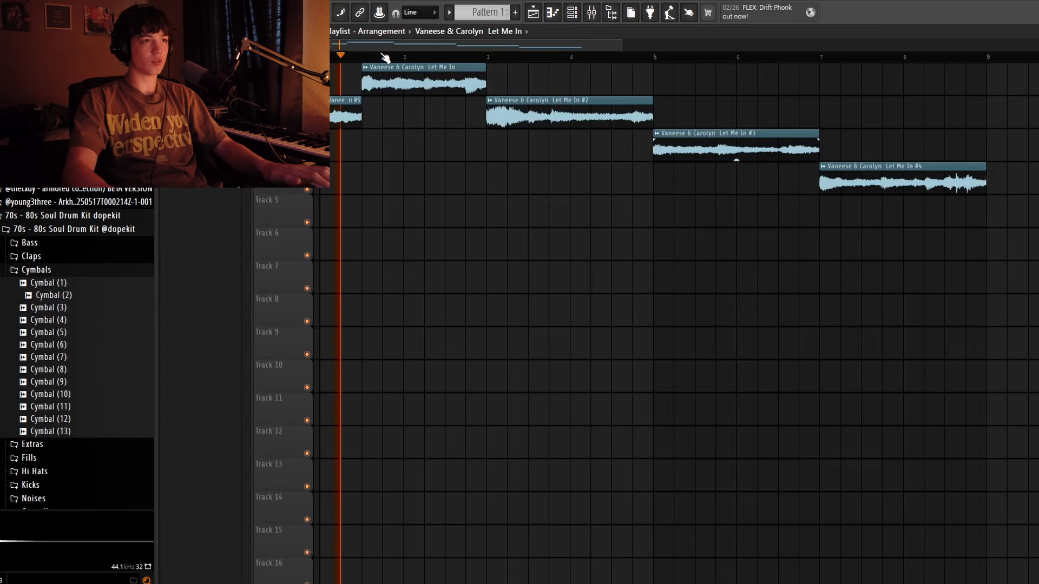
scroll(385, 58, "down", 4)
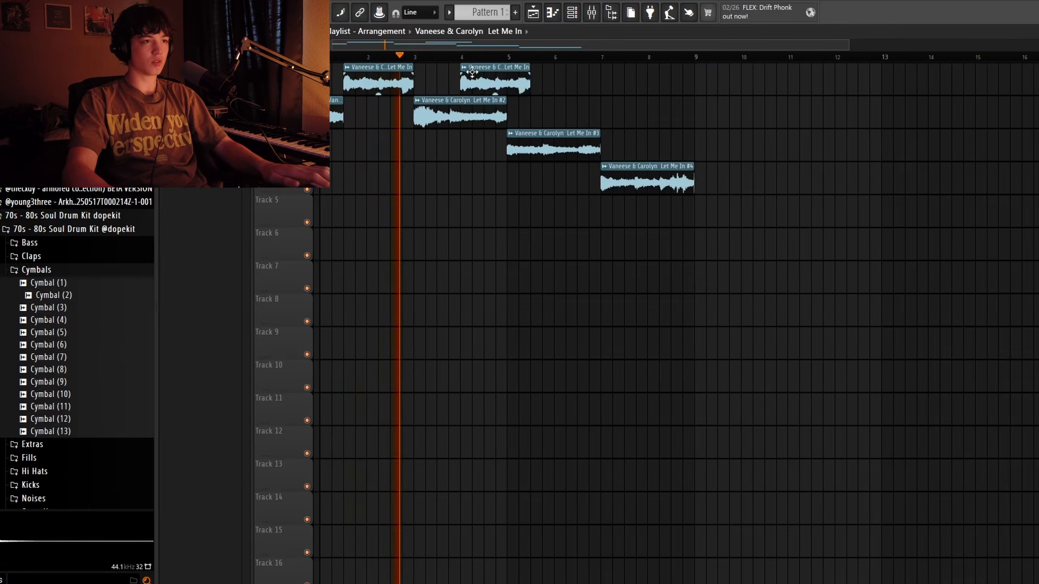
left_click_drag(570, 99, 618, 100)
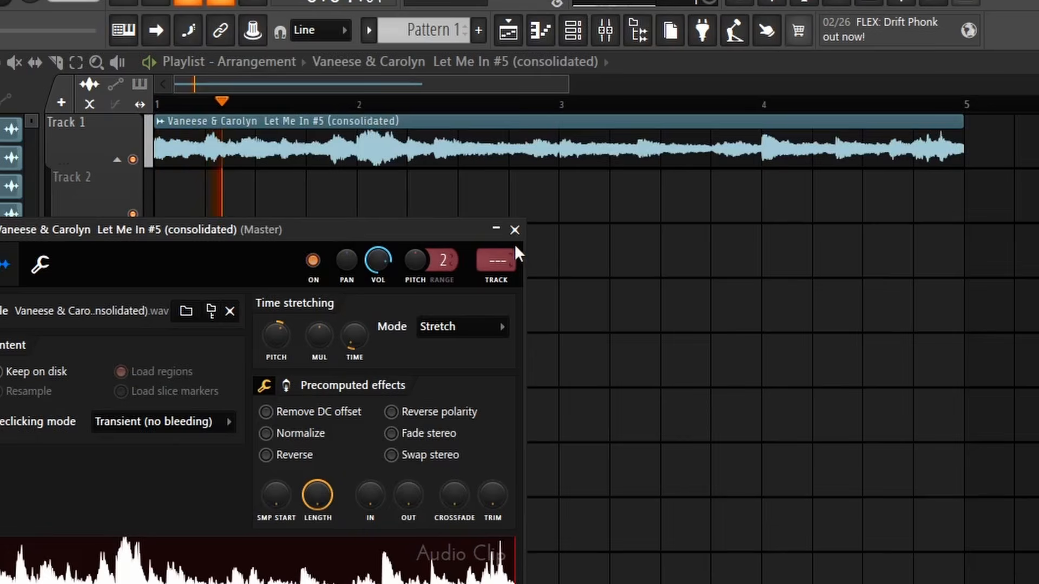
Close the settings window of the consolidated Let Me In #5 clip
left_click(515, 229)
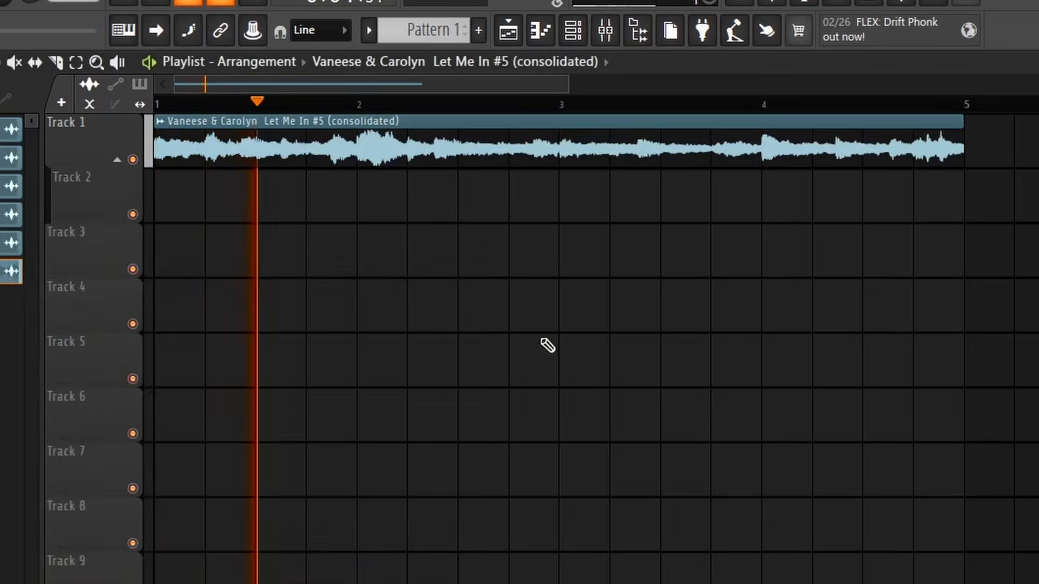
left_click(704, 355)
right_click(709, 352)
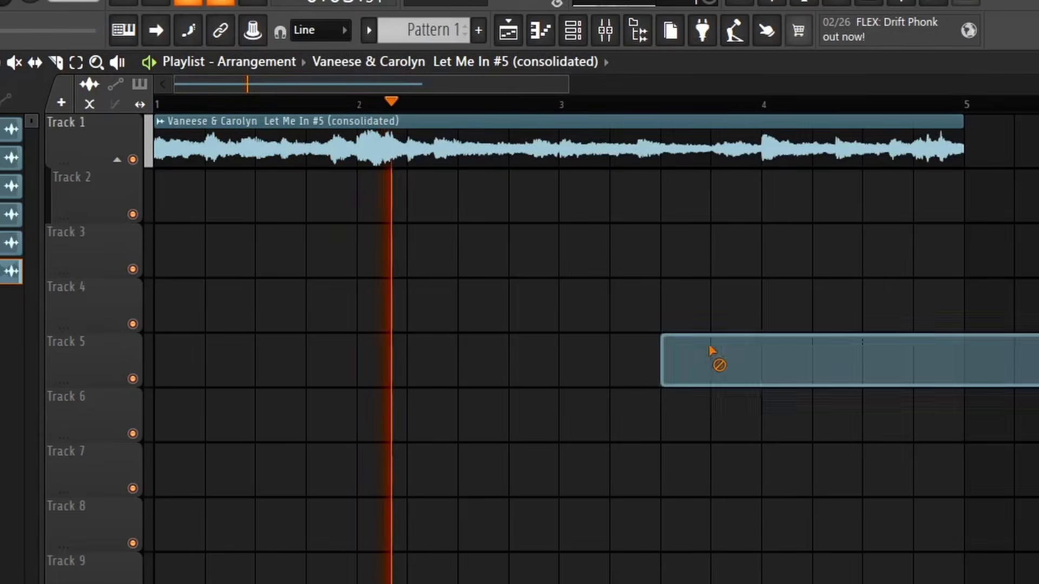
left_click(796, 403)
right_click(801, 403)
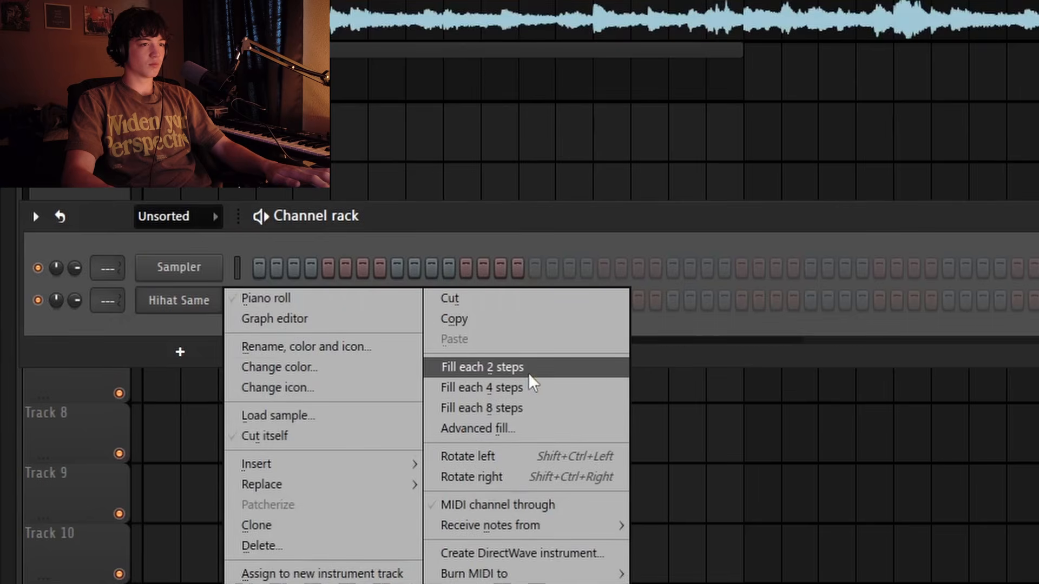
Fill every second step of the Hihat Same channel
left_click(519, 367)
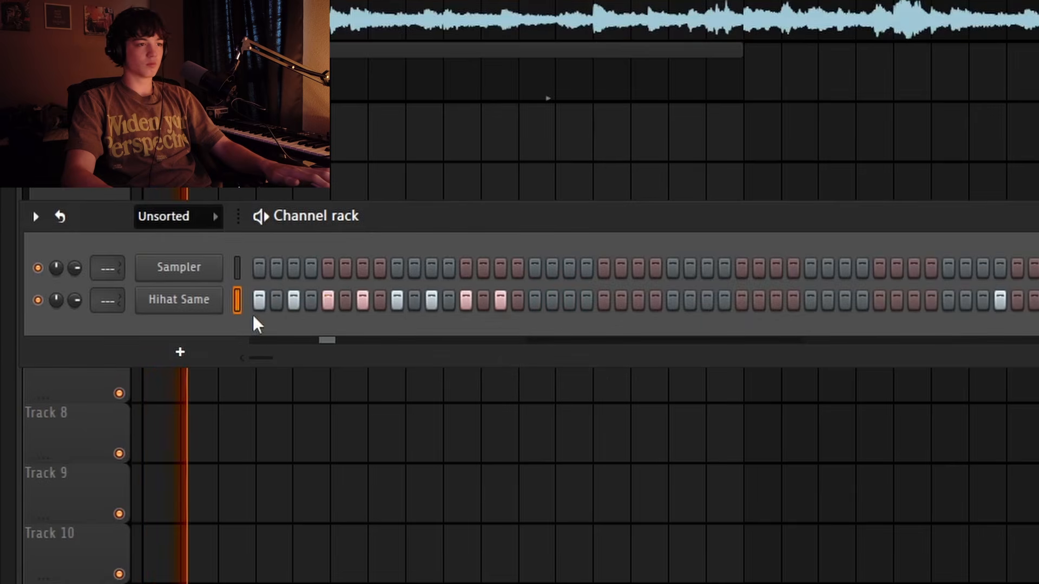
right_click(220, 292)
left_click(439, 362)
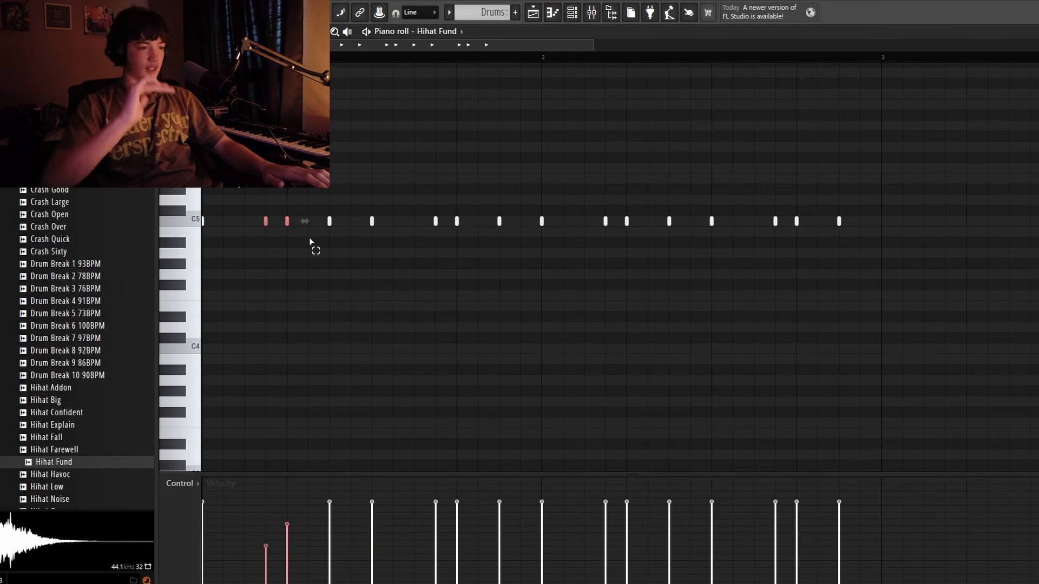
Add the Snare Drum sample as a new channel and place hits on steps 5, 13, 21, 29 and 45
key("space")
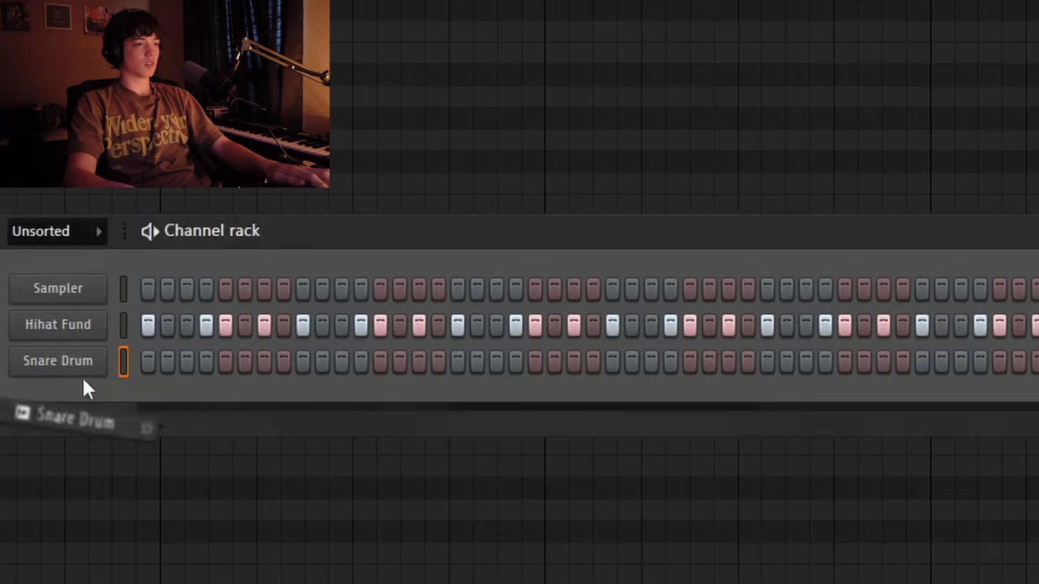
left_click_drag(82, 378, 87, 379)
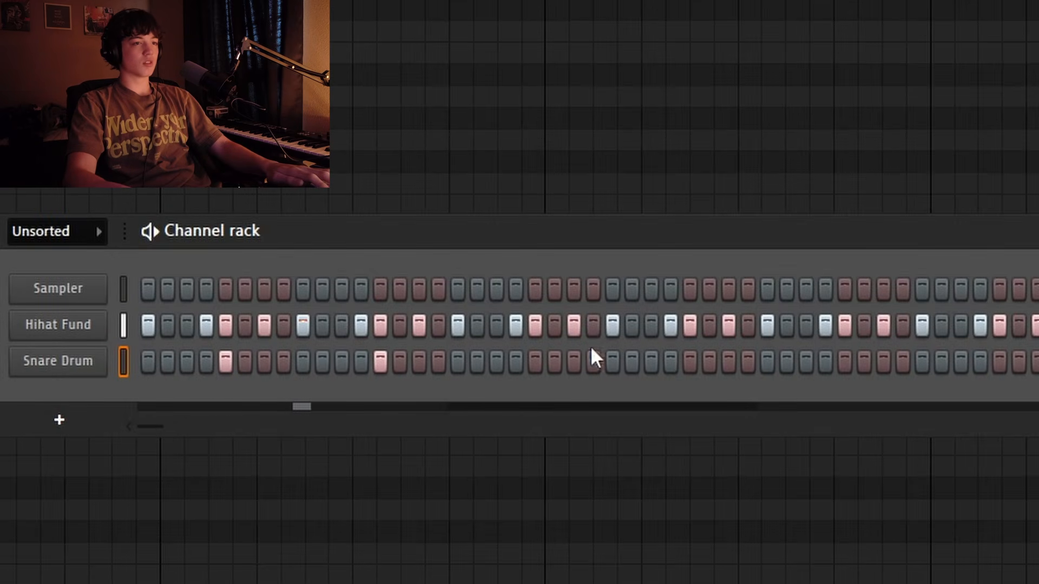
left_click(534, 360)
left_click(689, 361)
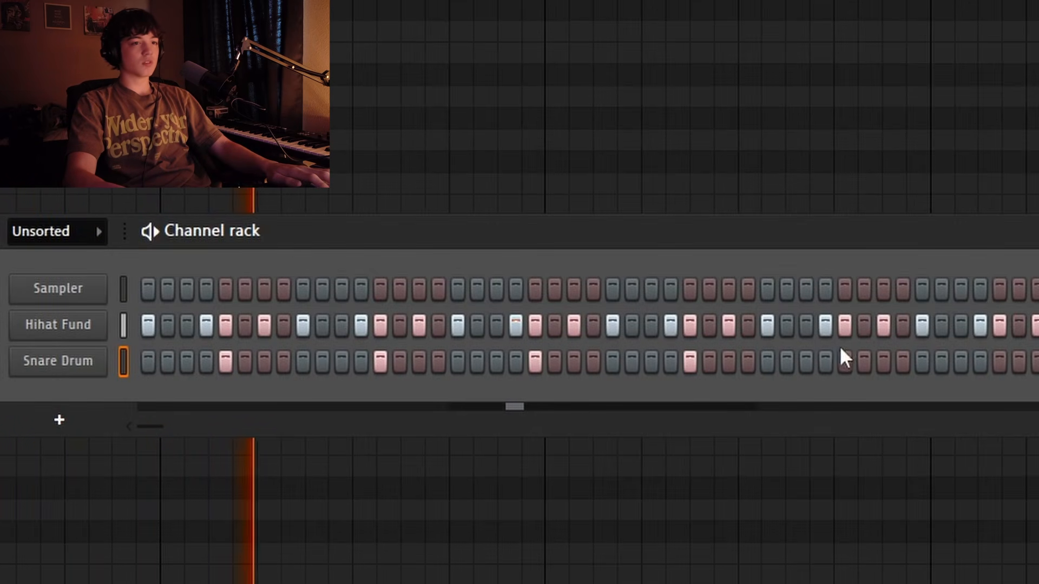
left_click(999, 361)
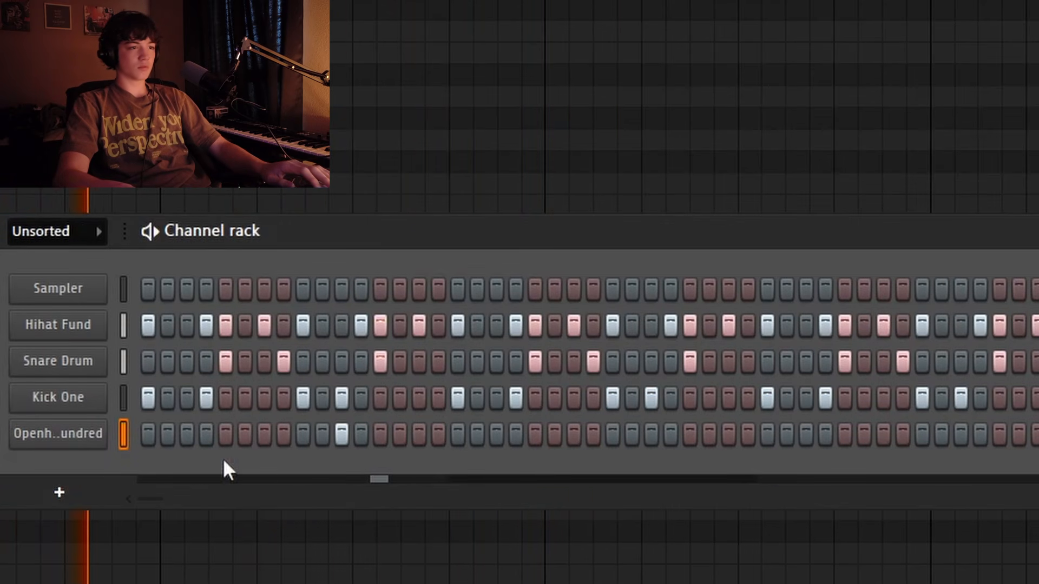
Add an open hat hit on step 27 and lower the velocity of the Kick One note just before bar 2
left_click(651, 433)
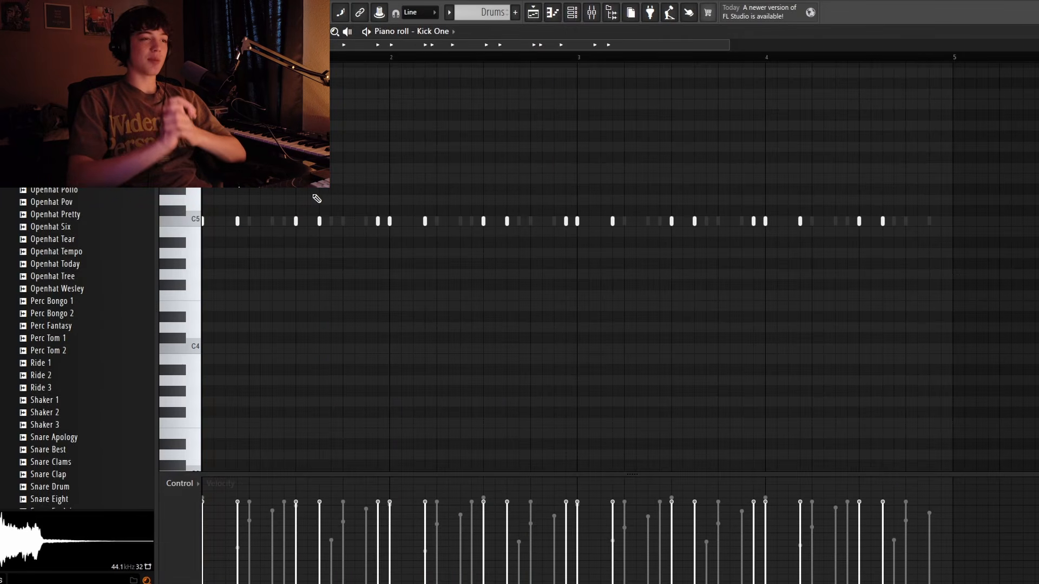
scroll(379, 65, "up", 5)
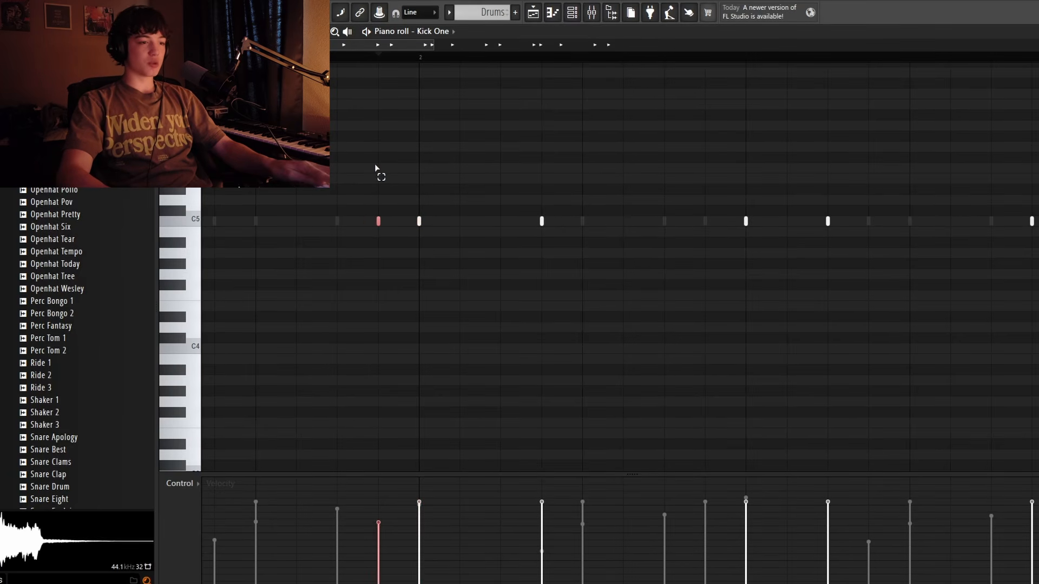
scroll(368, 149, "down", 3)
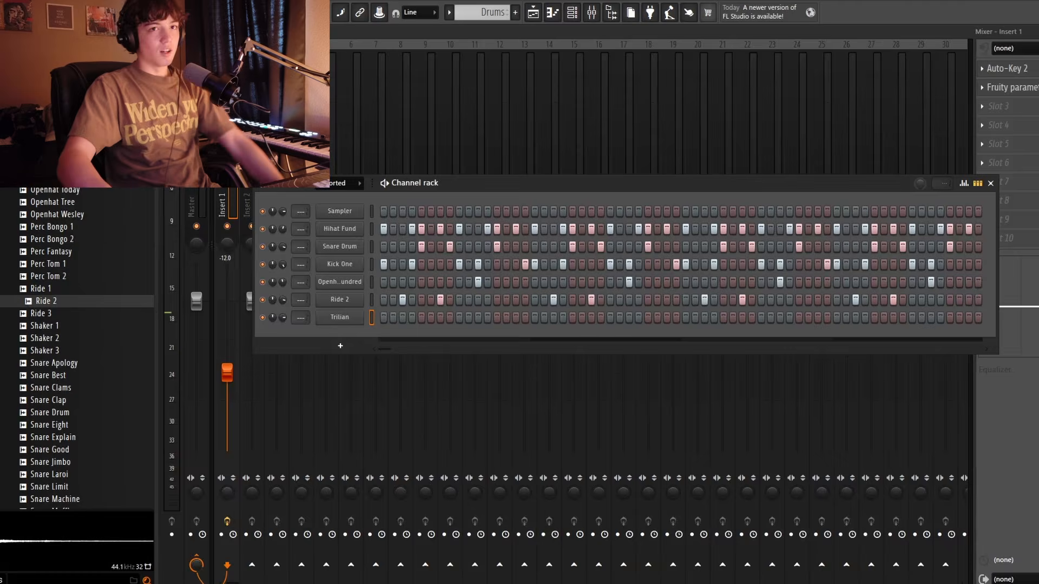
Show the playlist arrangement and set the song position to bar 2
key("F5")
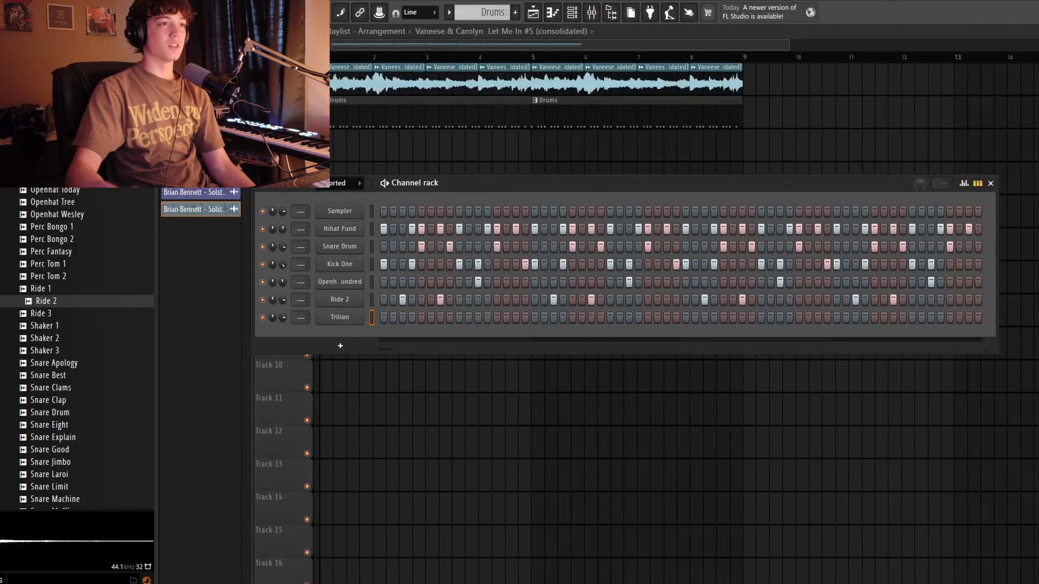
left_click(375, 59)
scroll(384, 60, "up", 5)
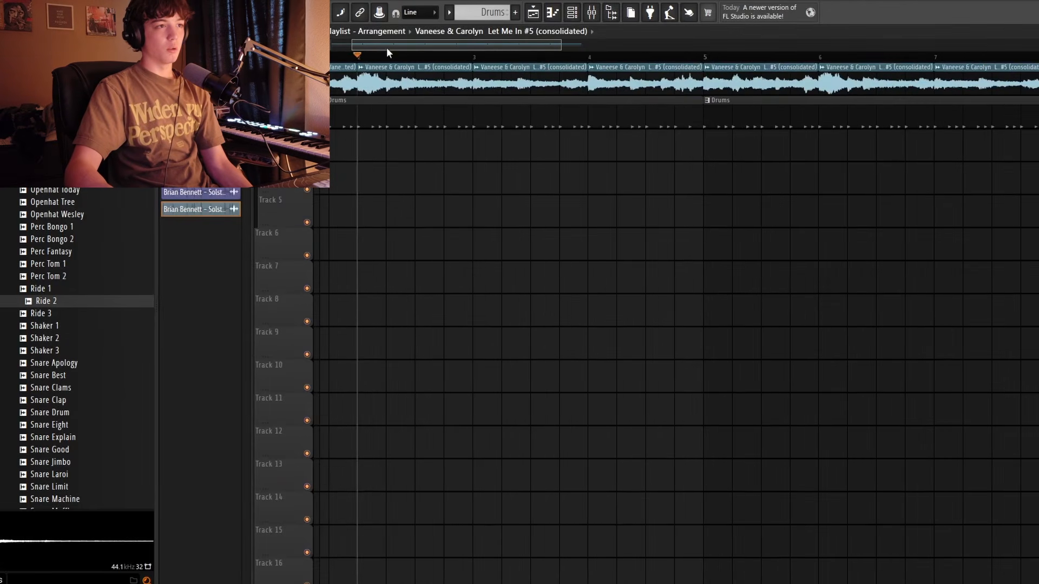
left_click_drag(385, 46, 363, 45)
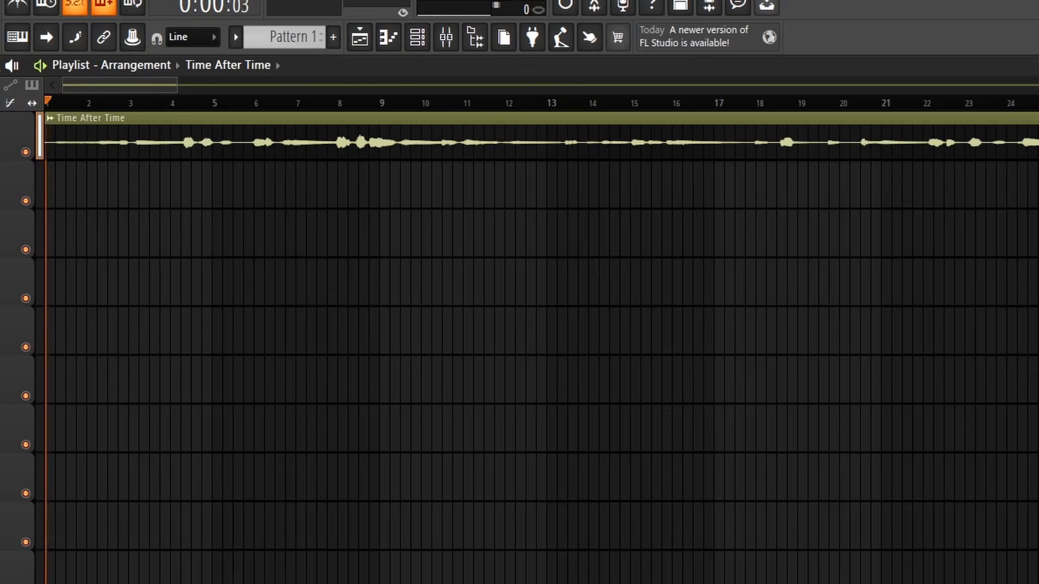
Listen to the opening section of the Time After Time sample in the playlist
left_click(155, 374)
right_click(234, 367)
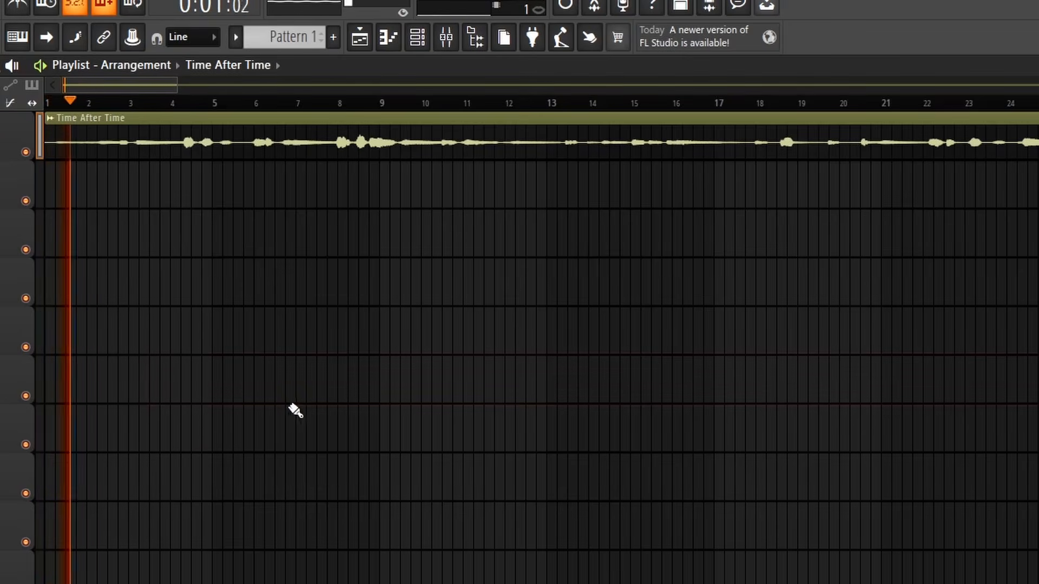
scroll(134, 117, "up", 3)
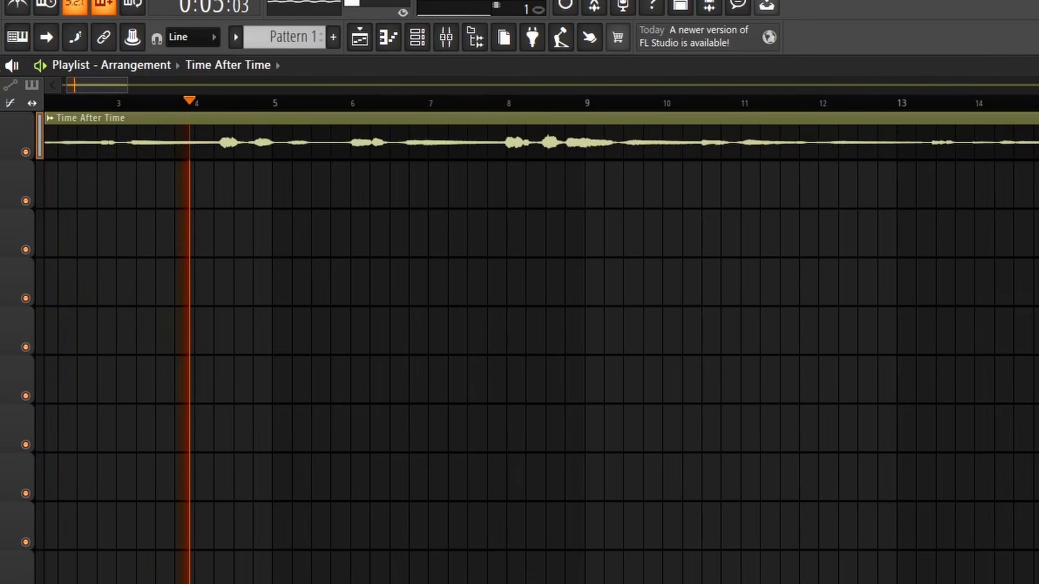
scroll(262, 106, "down", 3)
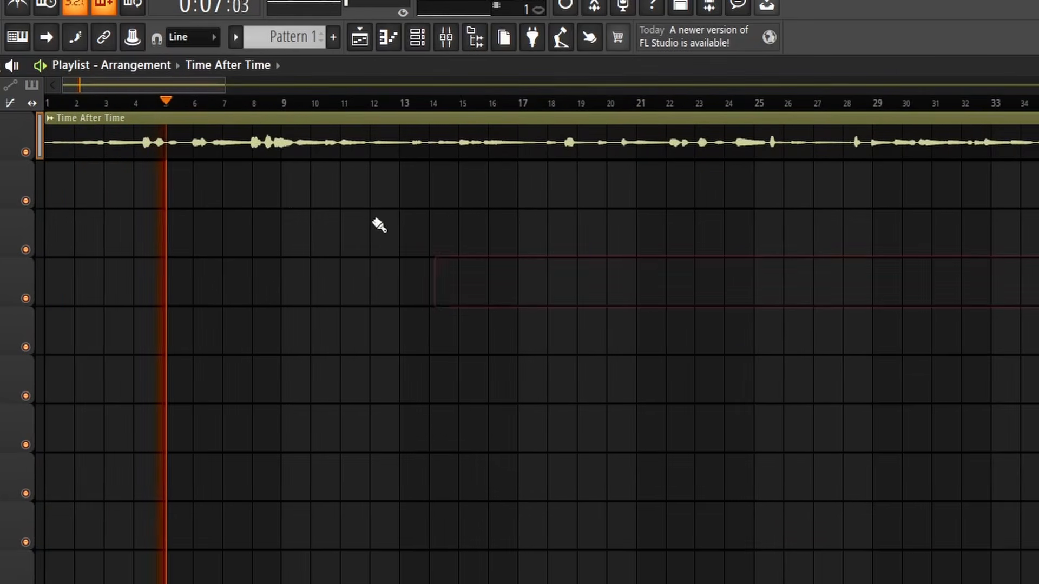
scroll(328, 105, "down", 3)
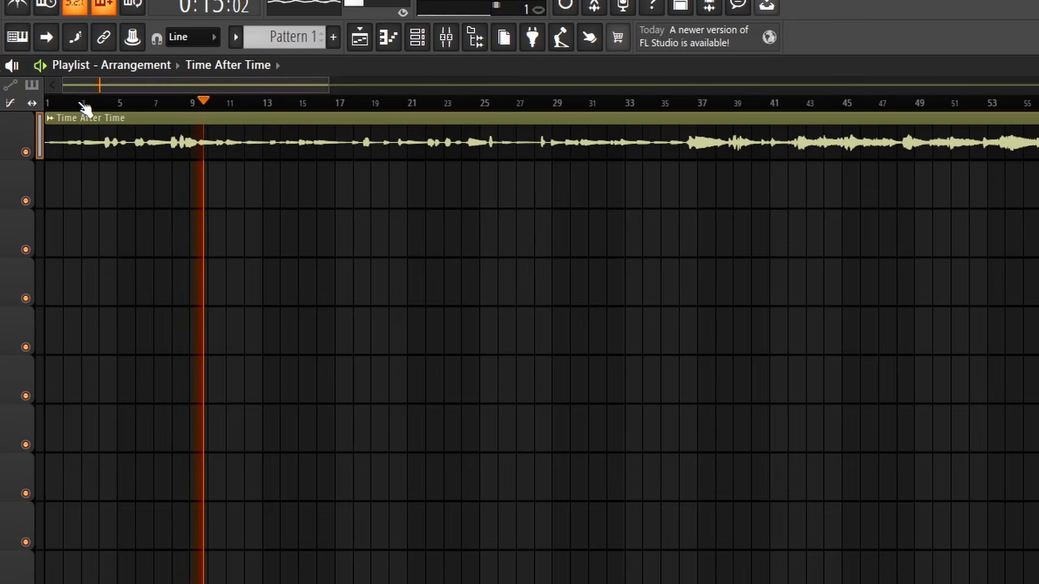
double_click(144, 139)
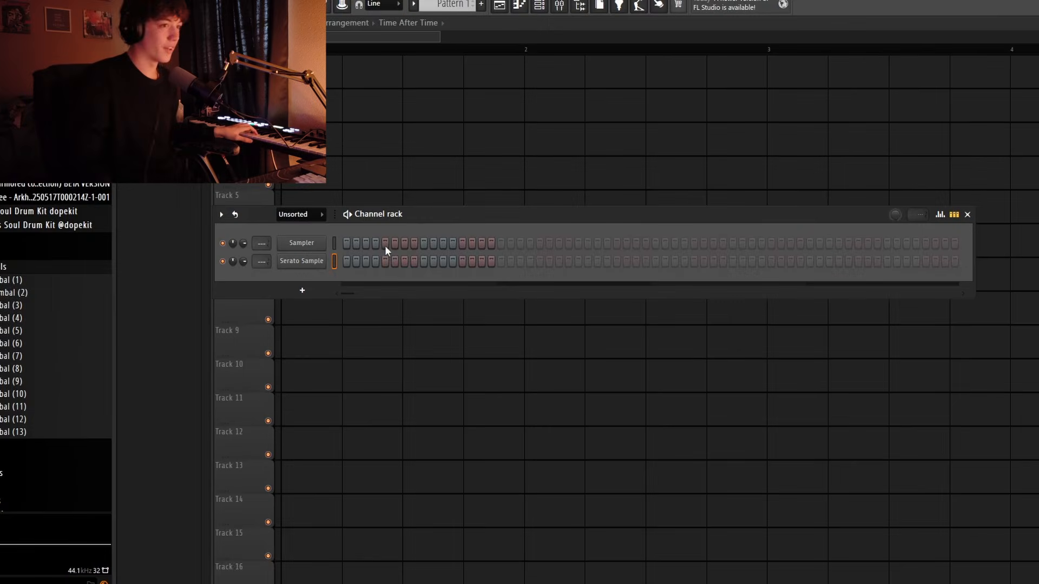
Open the piano roll of the Serato Sample channel
right_click(314, 260)
left_click(346, 259)
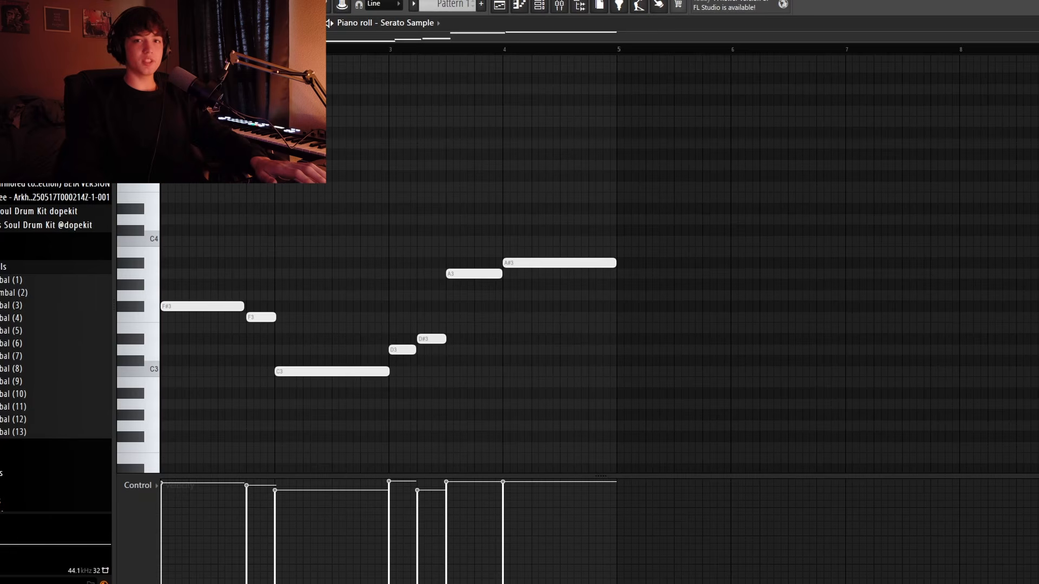
Transpose the Time After Time sample upward in Serato Sample, move the plugin window aside and play the pattern
left_click(541, 8)
left_click(530, 130)
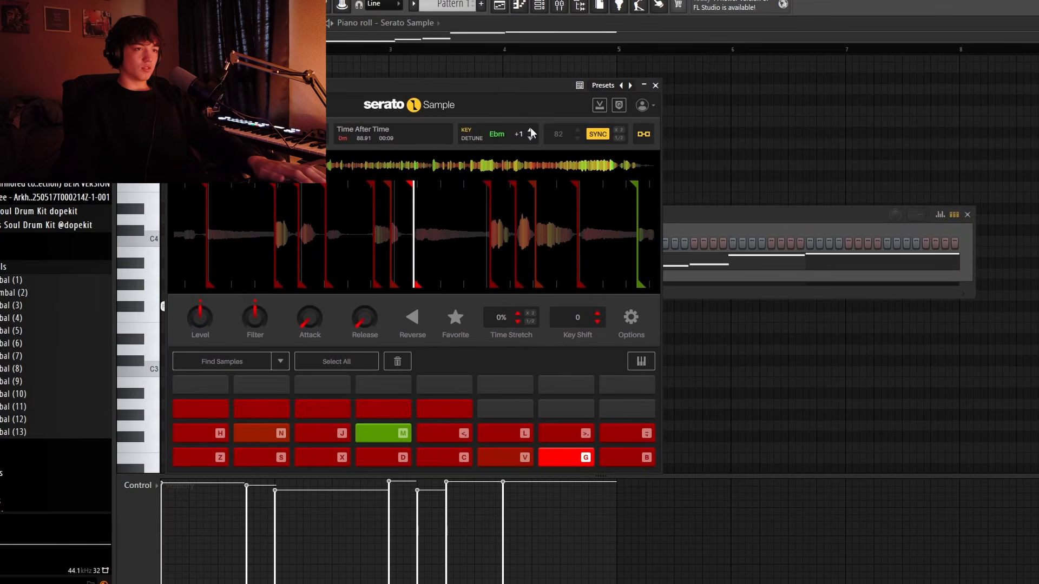
left_click(532, 130)
left_click_drag(532, 83, 560, 85)
key("space")
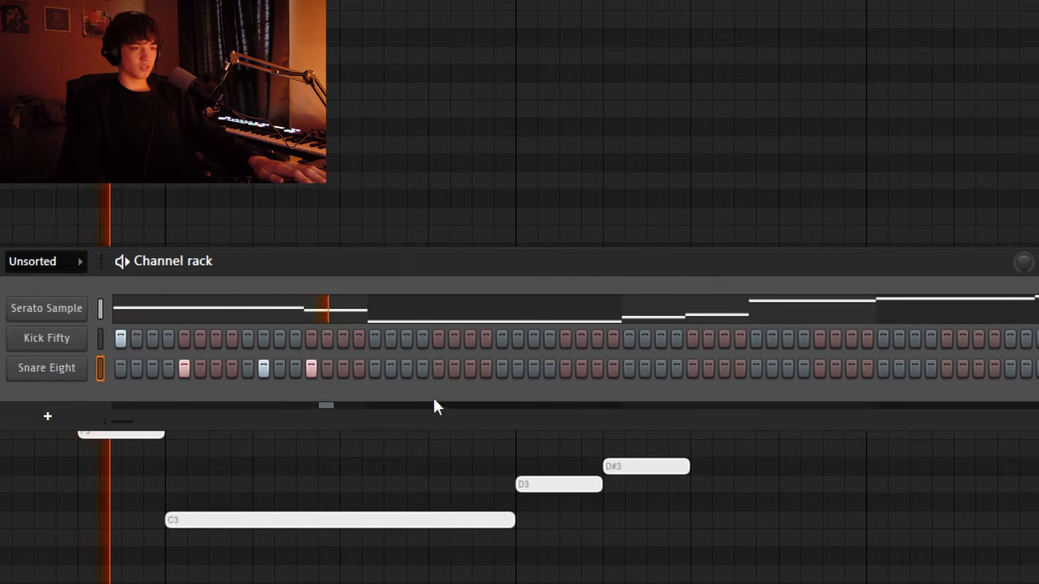
Add Snare Eight hits on steps 26, 29, 37, 42 and 45 while the pattern plays
left_click(518, 369)
left_click(565, 369)
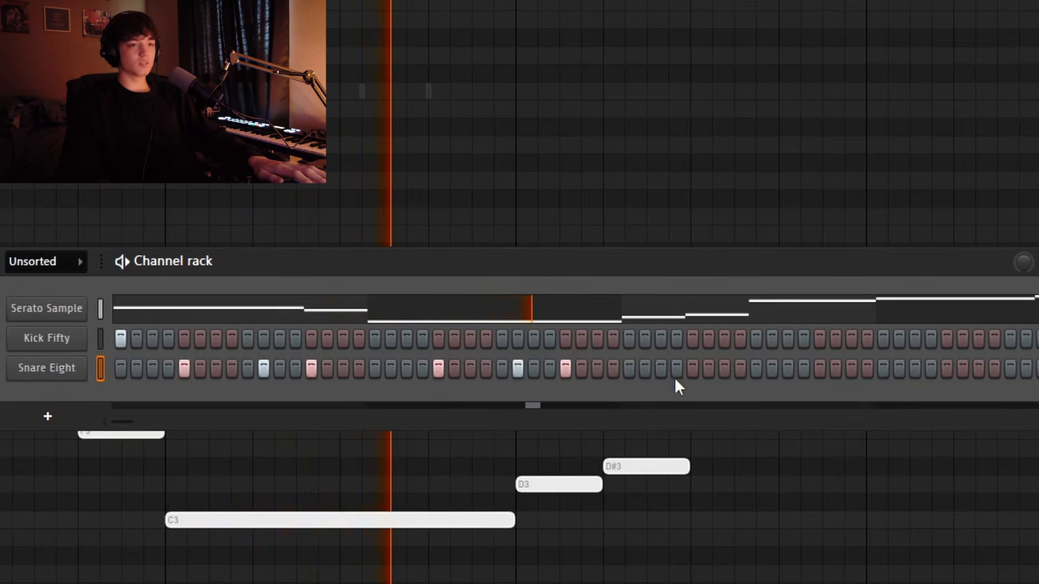
left_click(693, 369)
left_click(772, 367)
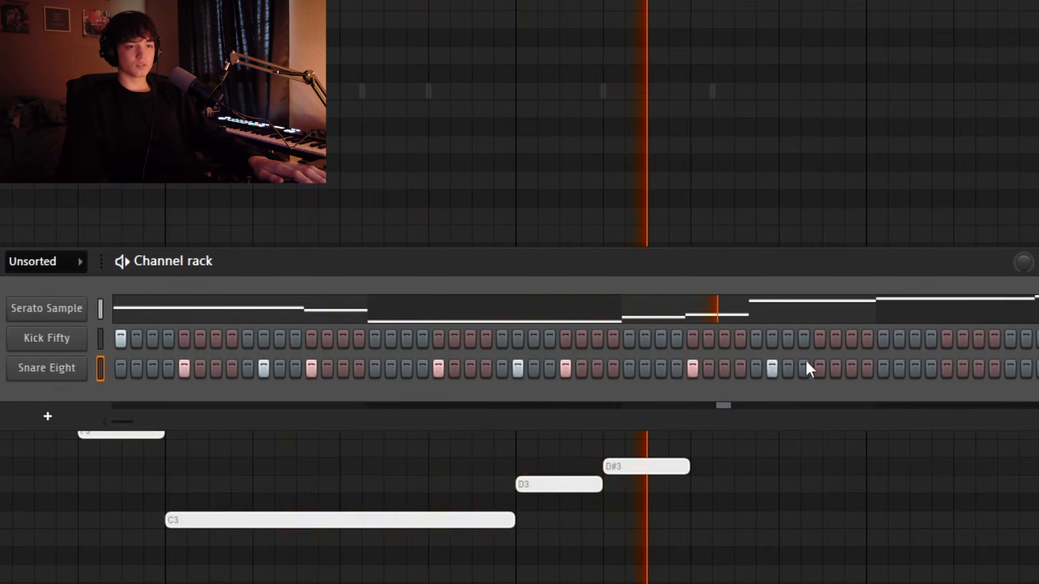
left_click(819, 370)
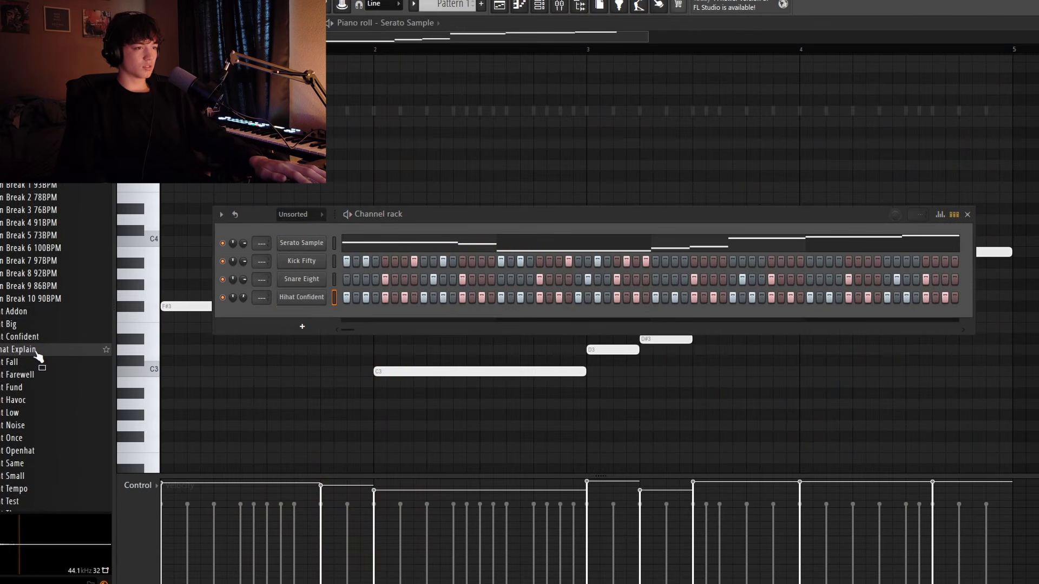
Replace the Hihat Confident sample with Hihat Explain, play the pattern and open the hi-hat's piano roll
left_click_drag(265, 309, 258, 301)
key("space")
right_click(325, 294)
left_click(344, 296)
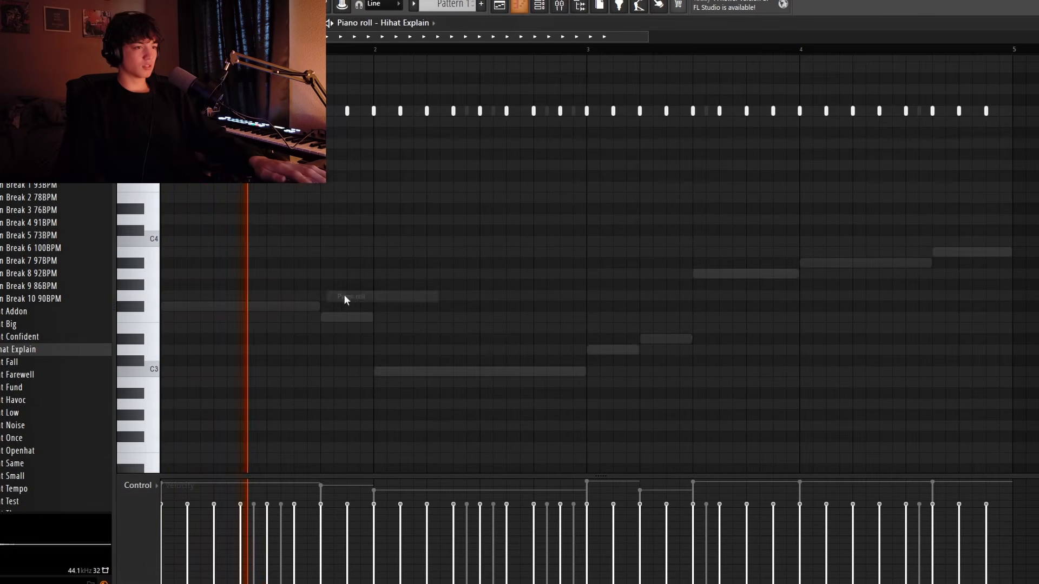
Duplicate all hi-hat notes one step over to fill the gaps, lower the copies' velocity and deselect them
scroll(470, 163, "up", 1)
scroll(472, 165, "up", 2)
key("ctrl+a")
left_click_drag(985, 210, 998, 210)
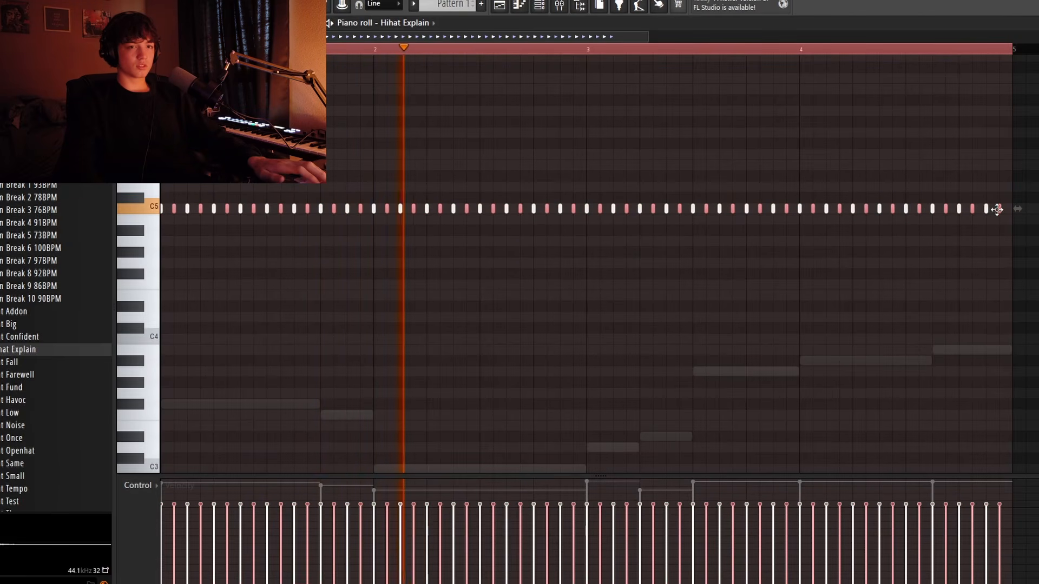
scroll(997, 209, "down", 5)
scroll(997, 210, "down", 4)
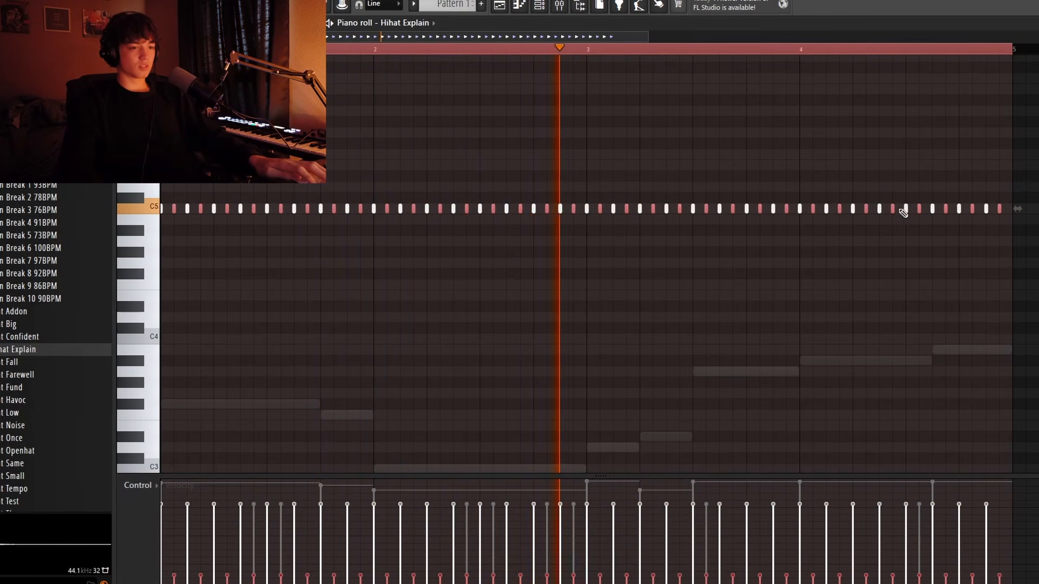
left_click(377, 132)
right_click(375, 133)
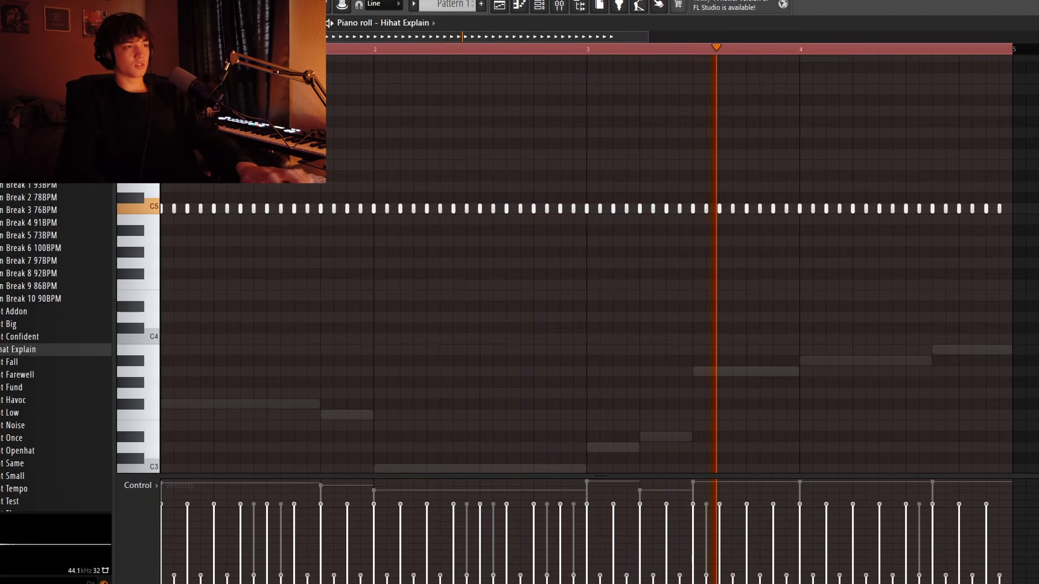
key("ctrl+d")
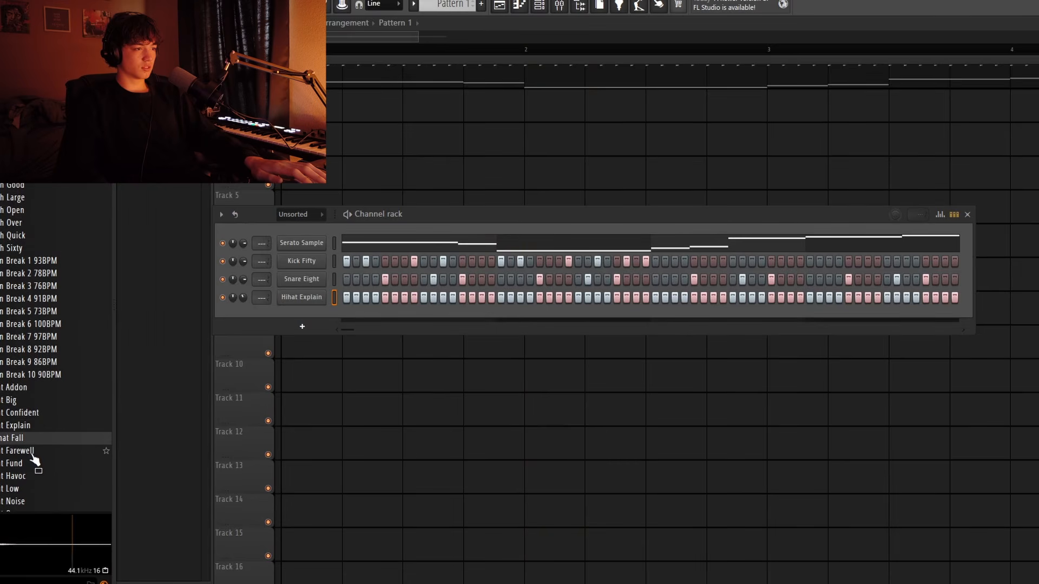
Swap the hi-hat sample for Hihat Fall and the Snare Eight sample for Rim (8), auditioning the pattern with each
left_click_drag(313, 325, 247, 300)
key("space")
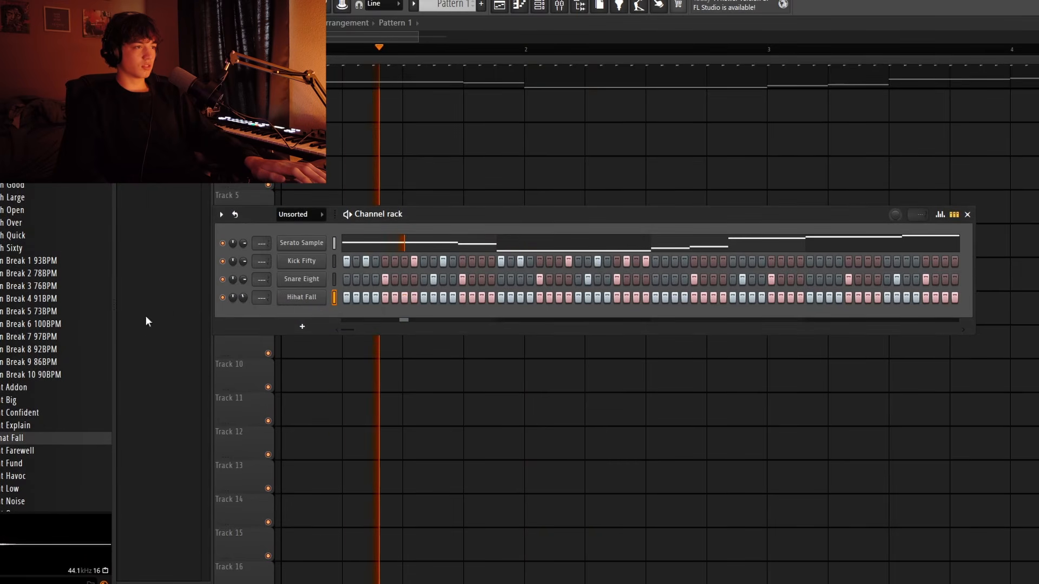
scroll(146, 322, "up", 6)
left_click(31, 227)
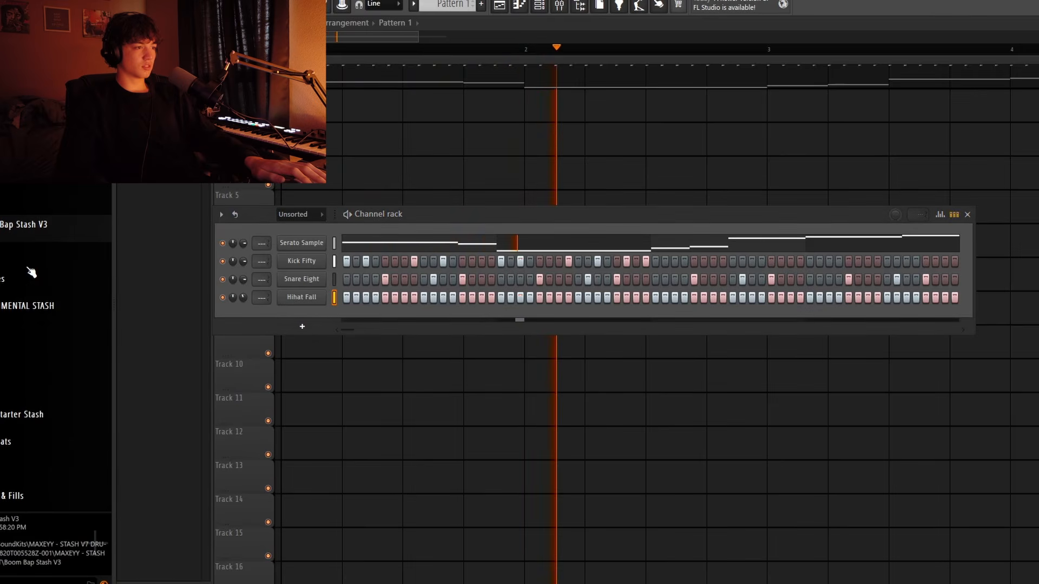
scroll(30, 265, "up", 2)
scroll(29, 230, "down", 10)
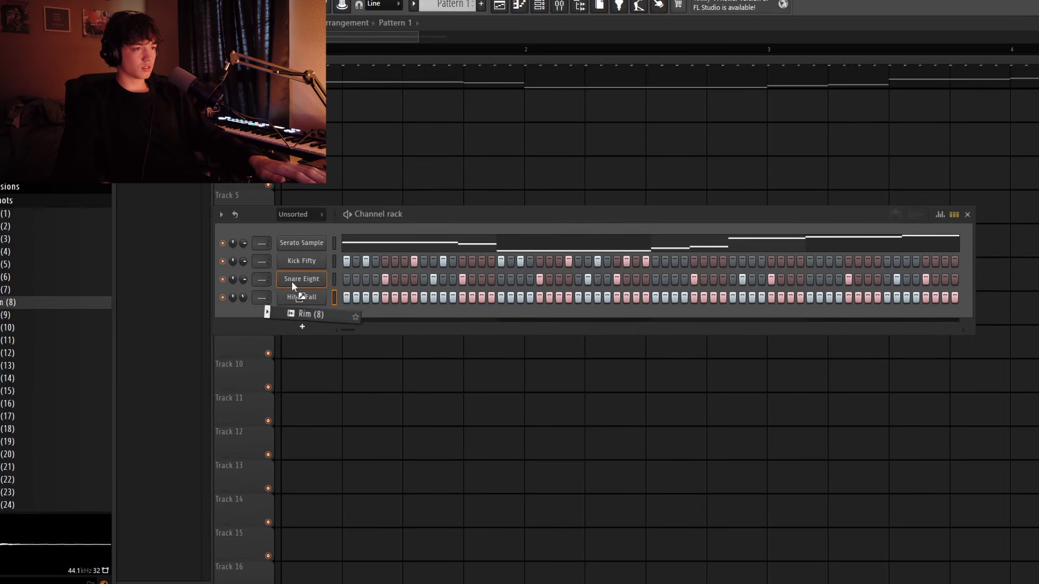
left_click_drag(291, 281, 292, 280)
key("space")
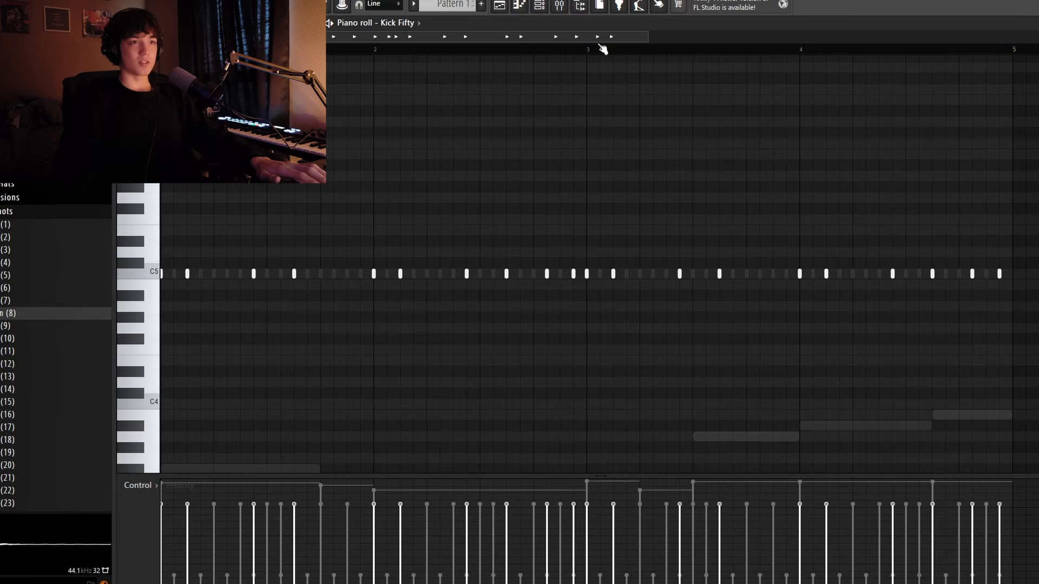
Add a cymbal channel below Hihat Fall, replace the Openhat Pollo sample and play the pattern
scroll(600, 48, "up", 3)
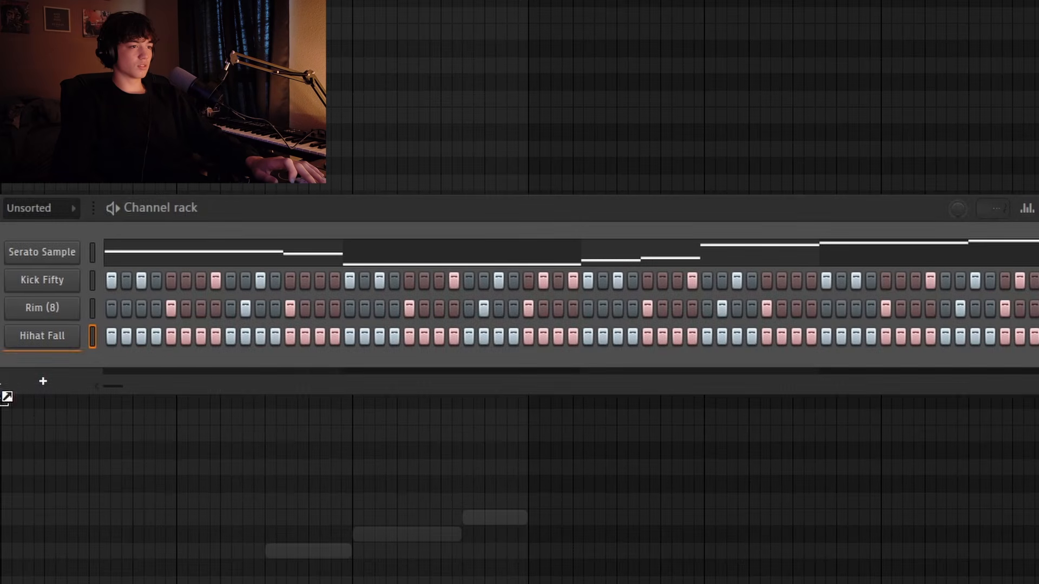
left_click_drag(7, 396, 46, 387)
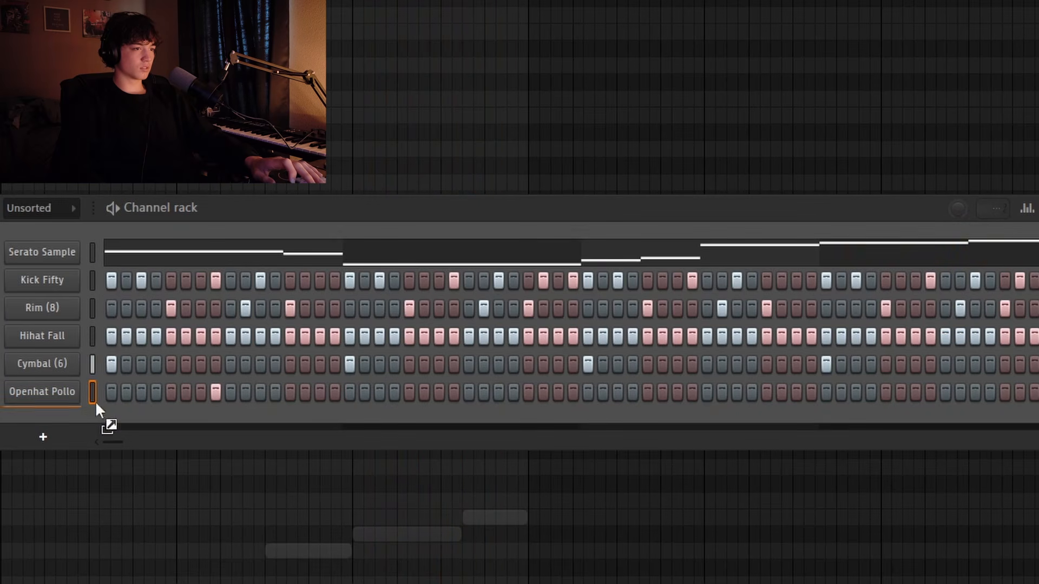
left_click_drag(95, 401, 60, 398)
key("space")
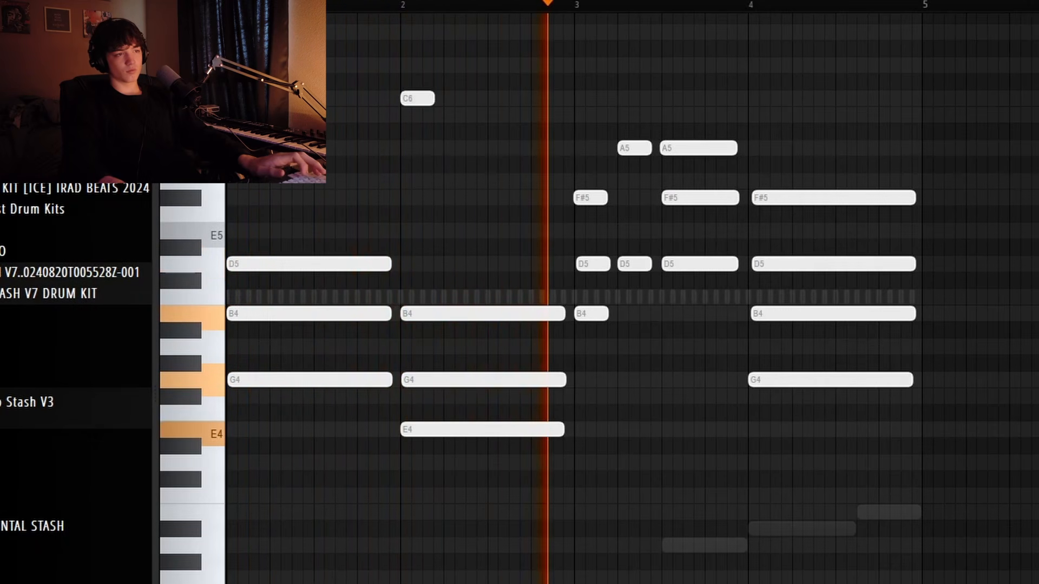
Undo the last two note edits and delete the C6 note at bar 2
key("ctrl+z")
key("ctrl+z")
left_click(415, 98)
right_click(416, 98)
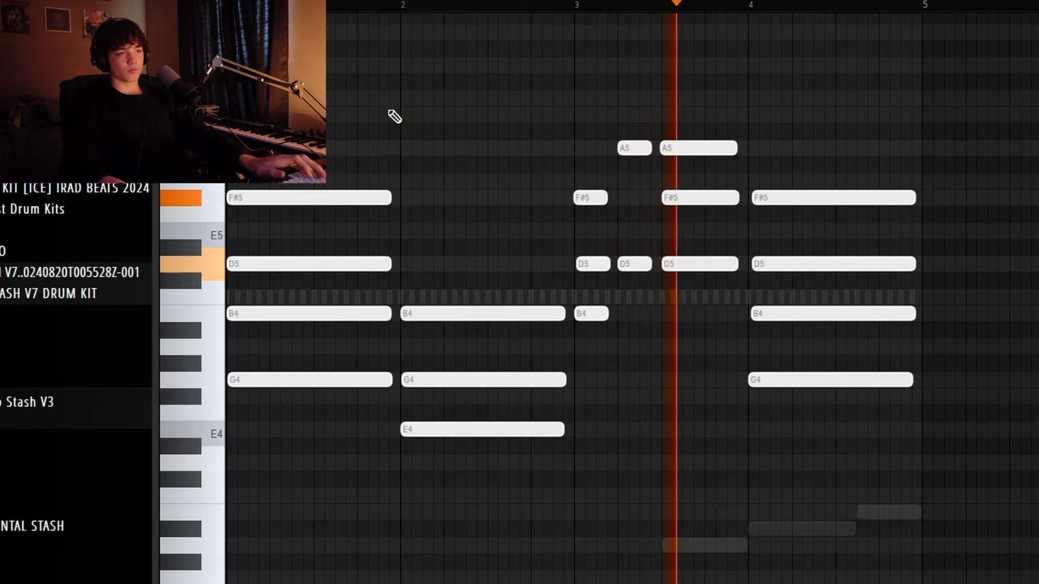
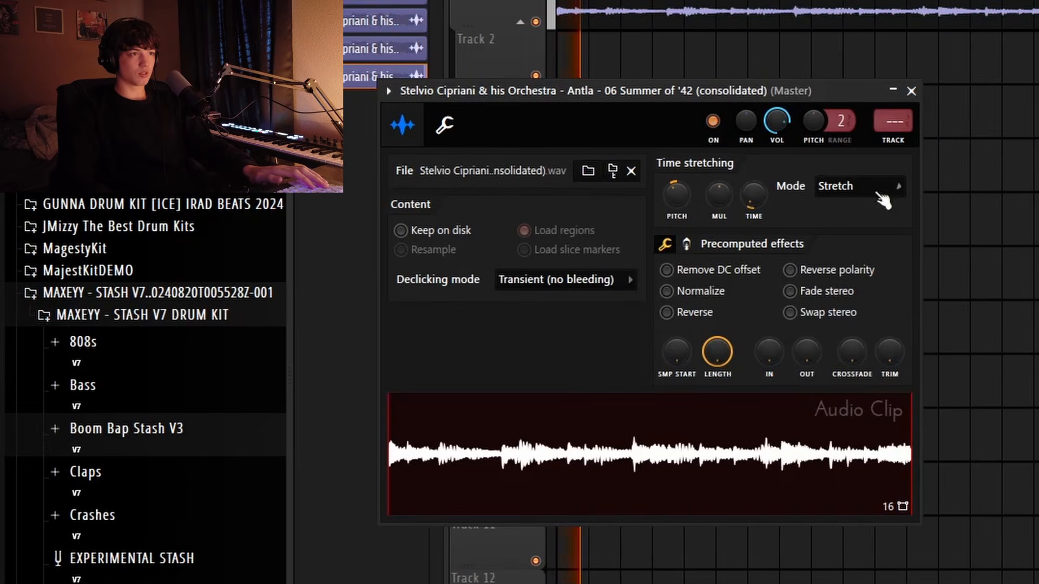
Close the clip settings of the consolidated Summer of '42 sample and return to the playlist arrangement
left_click(913, 94)
left_click(1017, 107)
right_click(1017, 107)
scroll(480, 110, "up", 5)
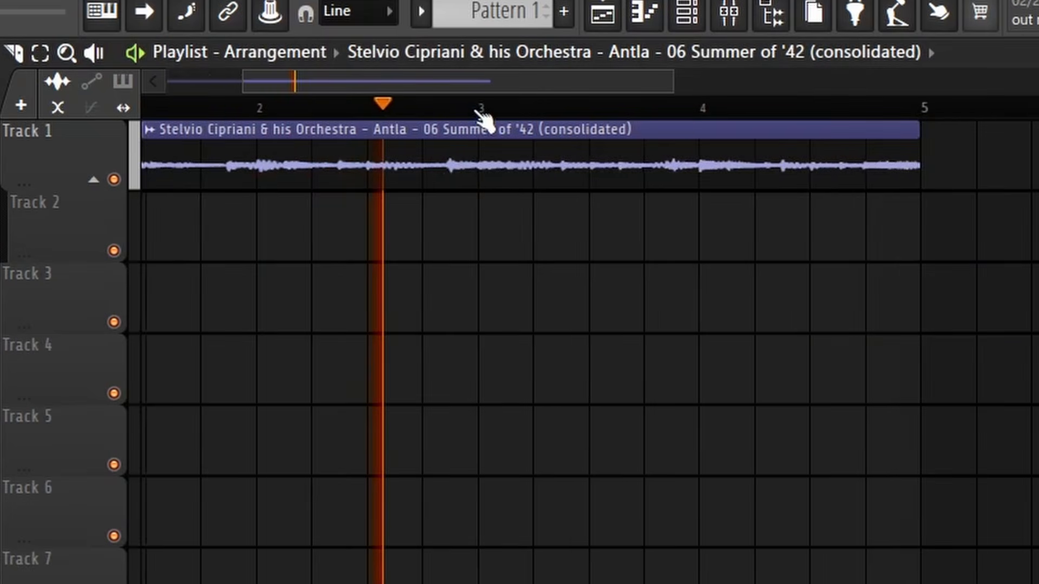
left_click_drag(469, 74, 410, 81)
left_click(412, 292)
right_click(400, 292)
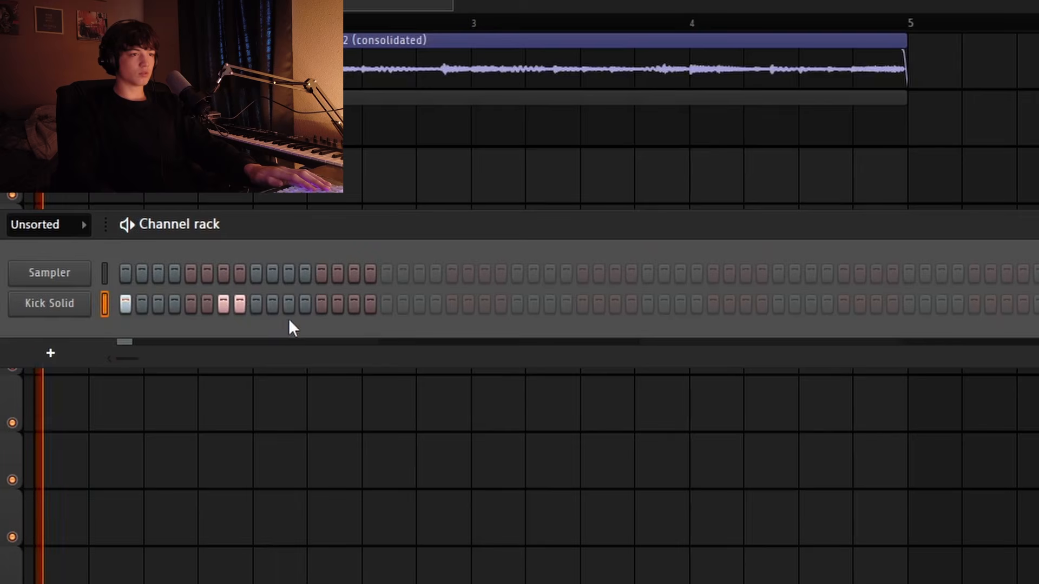
Add Kick Solid hits on steps 10 and 11 and repeat the kick pattern from step 17
left_click(274, 304)
left_click(289, 306)
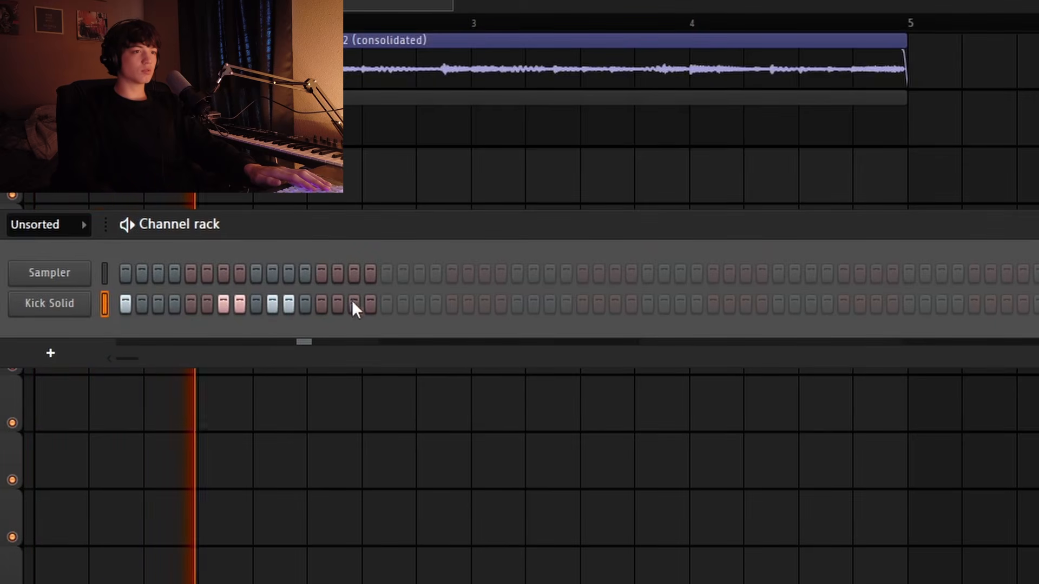
left_click(387, 307)
Load Snare Machine into the new sampler channel and place snare hits on steps 5, 13, 21 and 29
left_click_drag(3, 374, 33, 344)
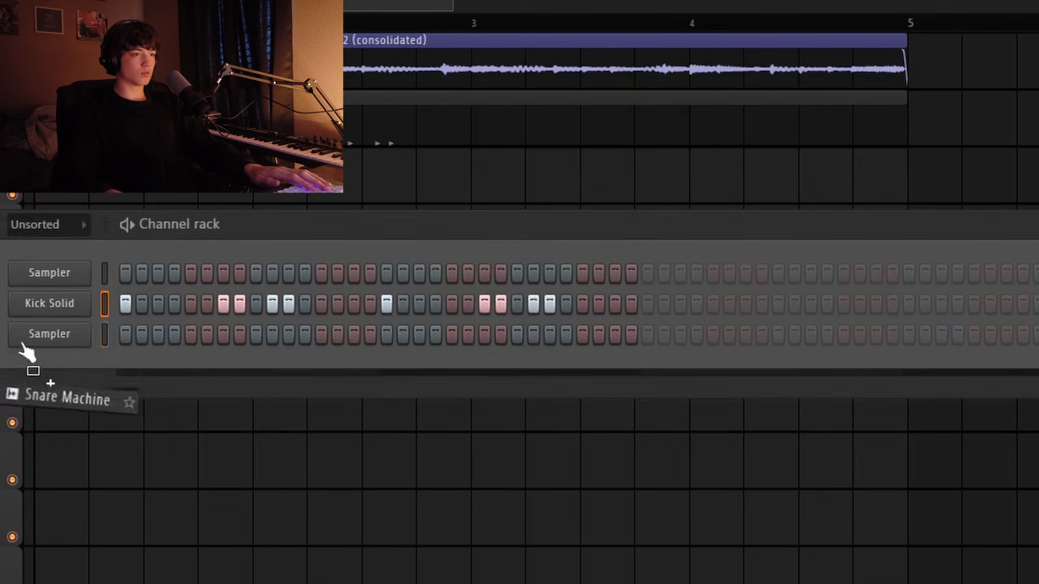
key("space")
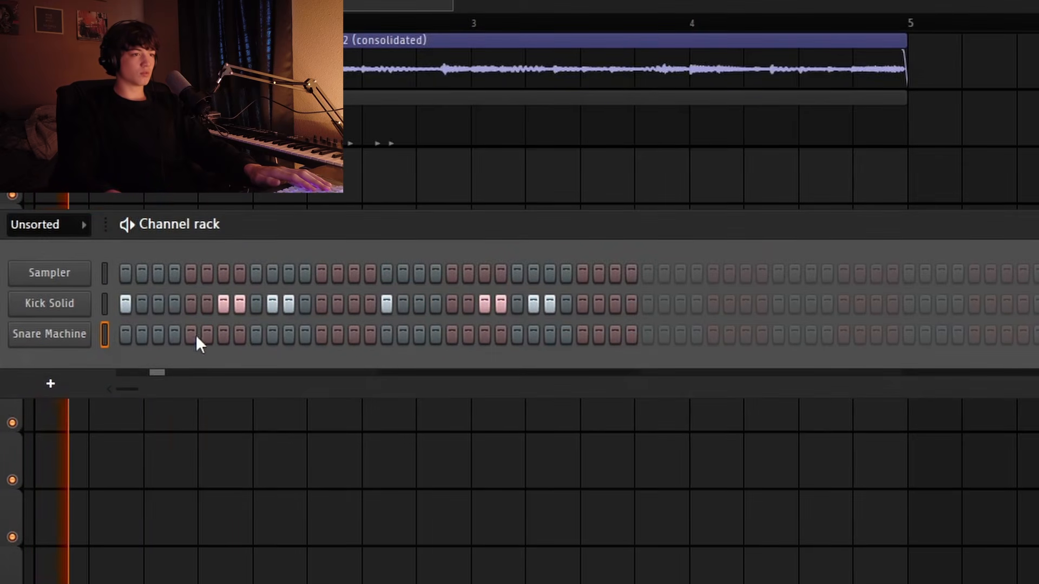
left_click(321, 334)
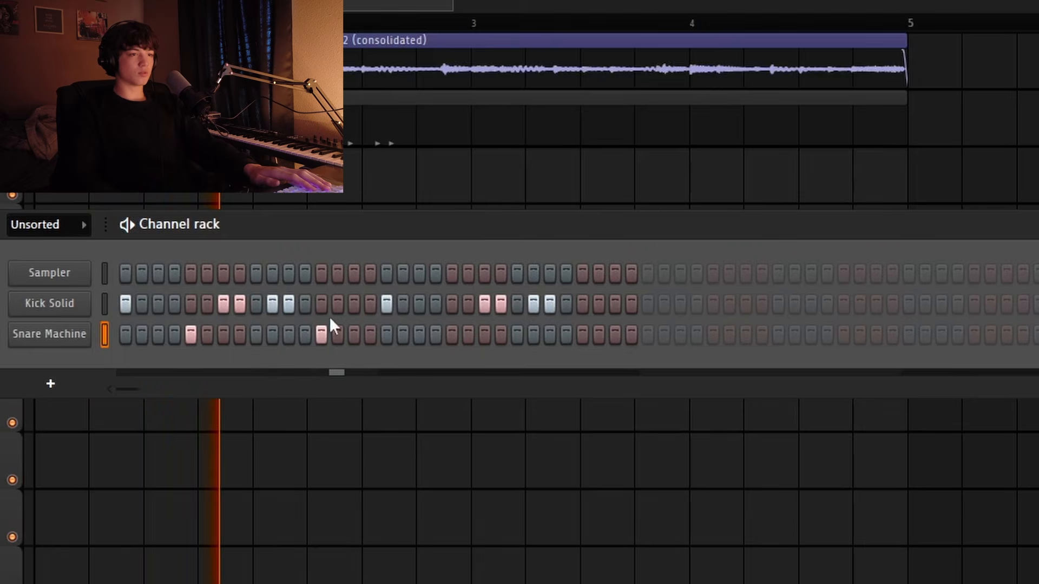
left_click(451, 336)
left_click(582, 335)
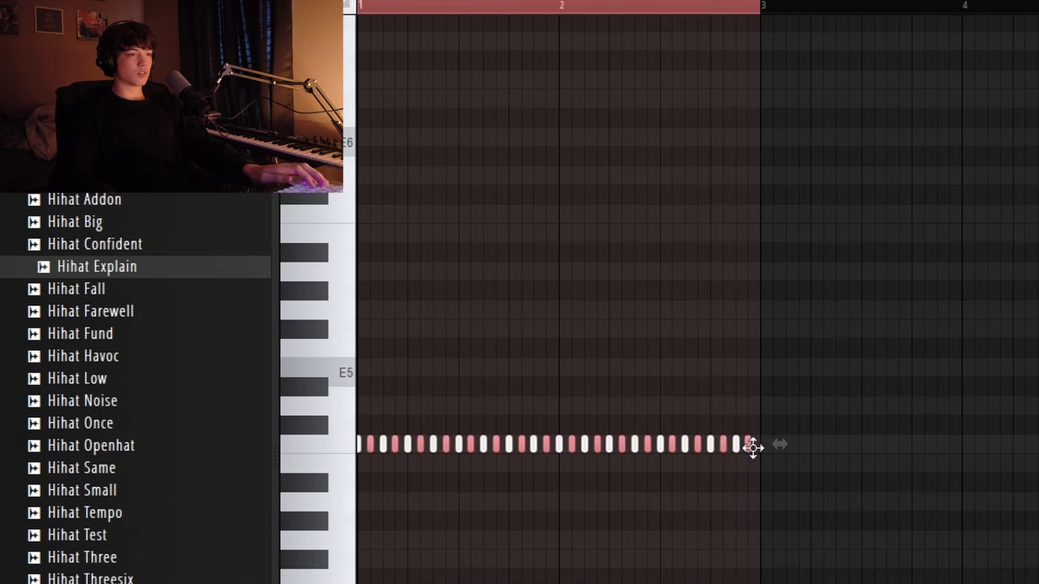
Vary the Hihat Explain velocities by lowering every second hit, with every fourth hit quietest, and play the pattern
scroll(757, 425, "down", 3)
key("space")
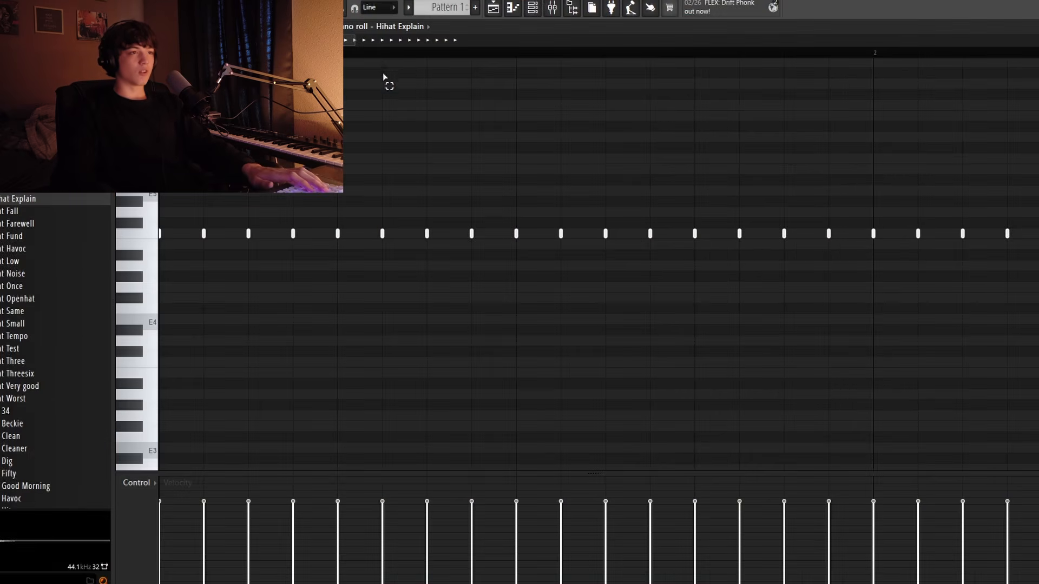
scroll(397, 60, "down", 5)
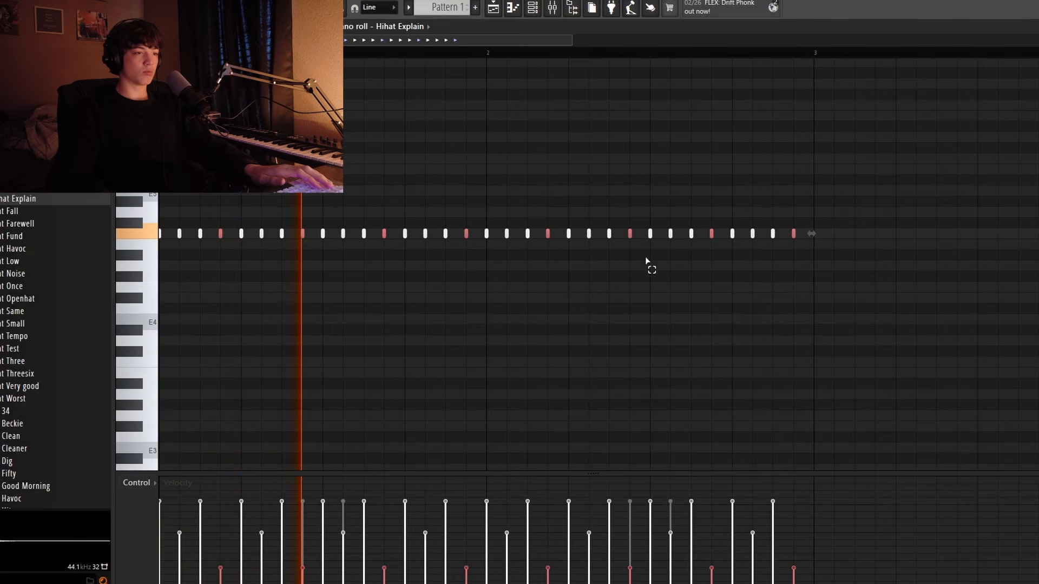
scroll(819, 56, "up", 5)
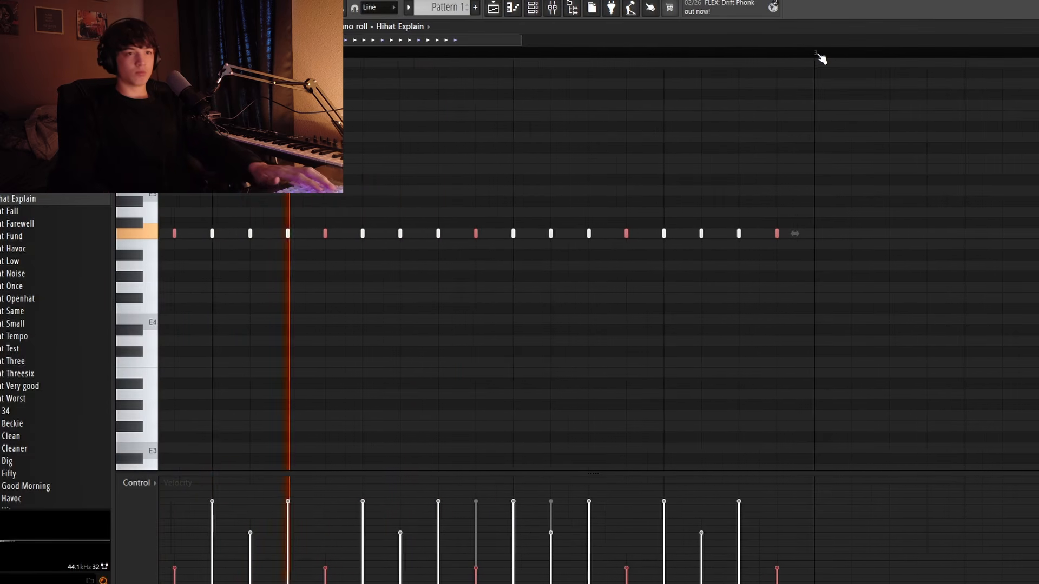
key("space")
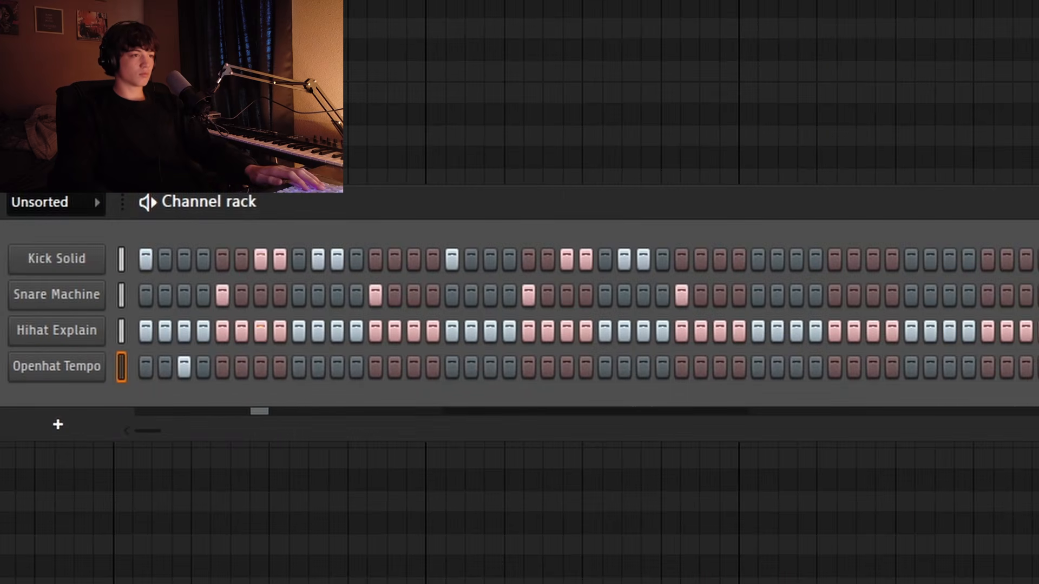
Adjust a knob of the Openhat Tempo channel, add open hat hits on step 19 and in bar 3, and play the pattern
right_click(0, 366)
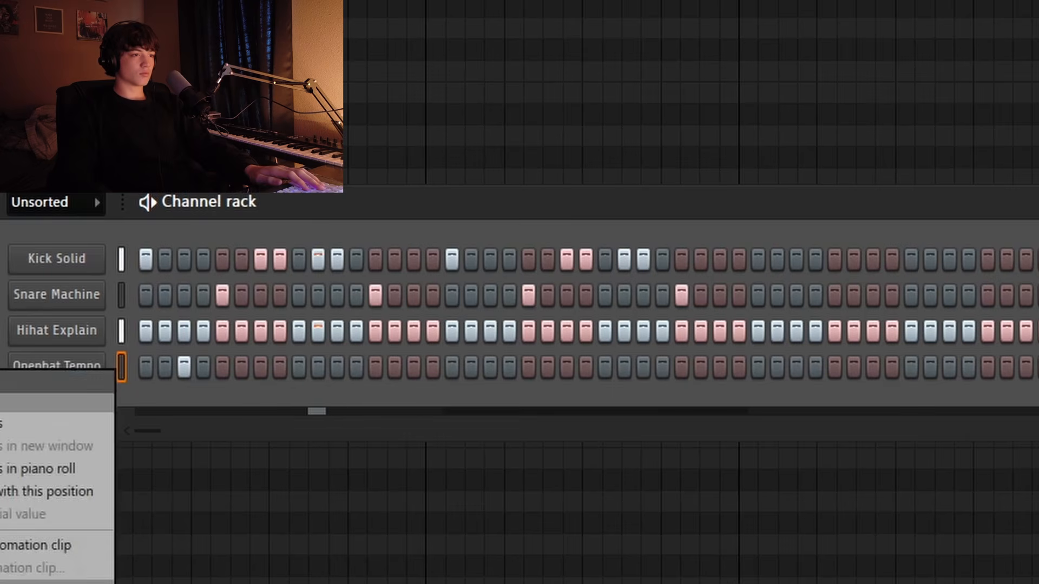
left_click(0, 401)
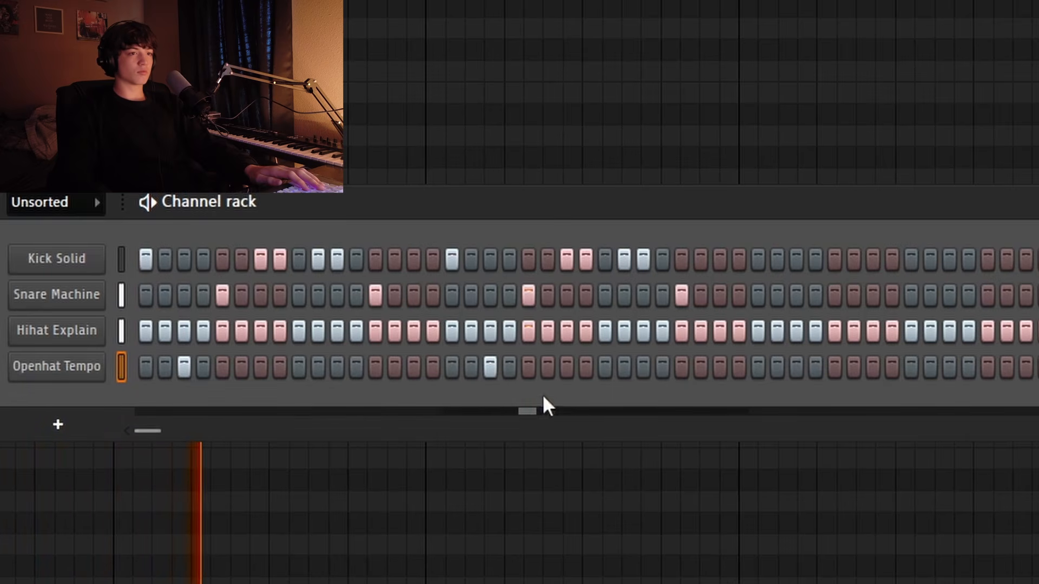
left_click(760, 369)
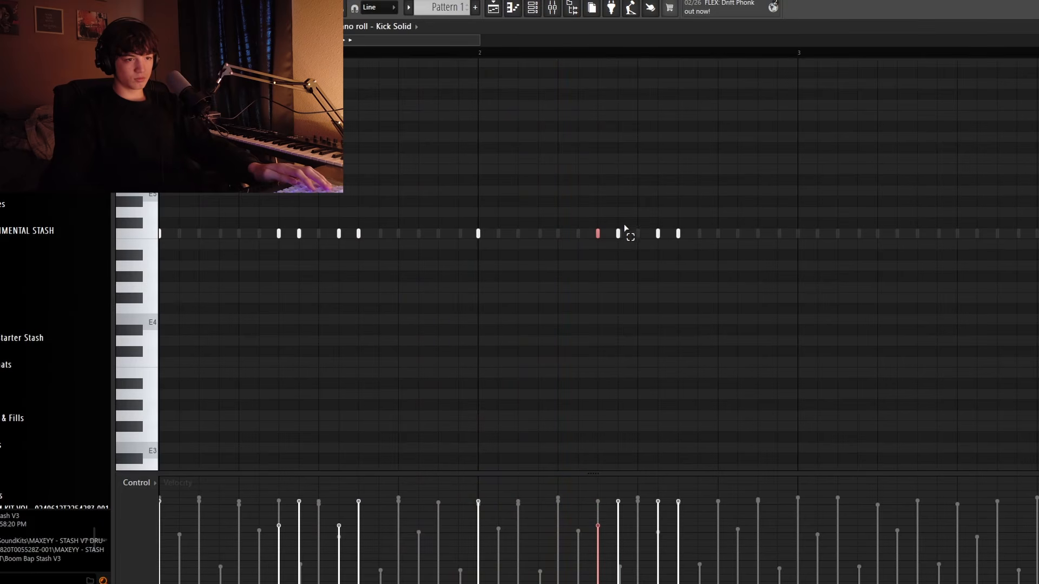
key("space")
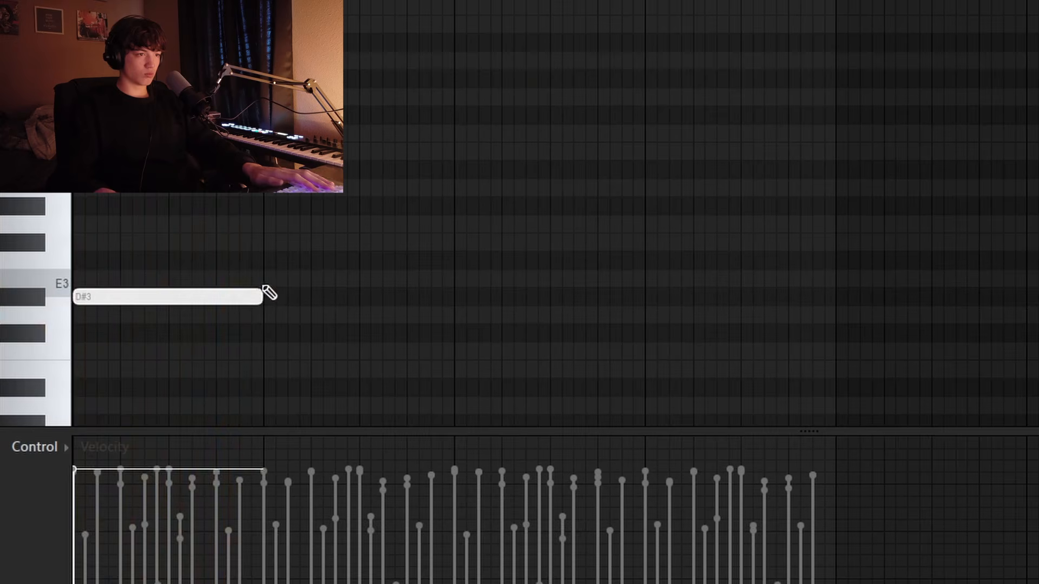
Draw bar-long D3 and C#3 notes in bars 2 and 3 after the D#3 note, and play the pattern
left_click(264, 316)
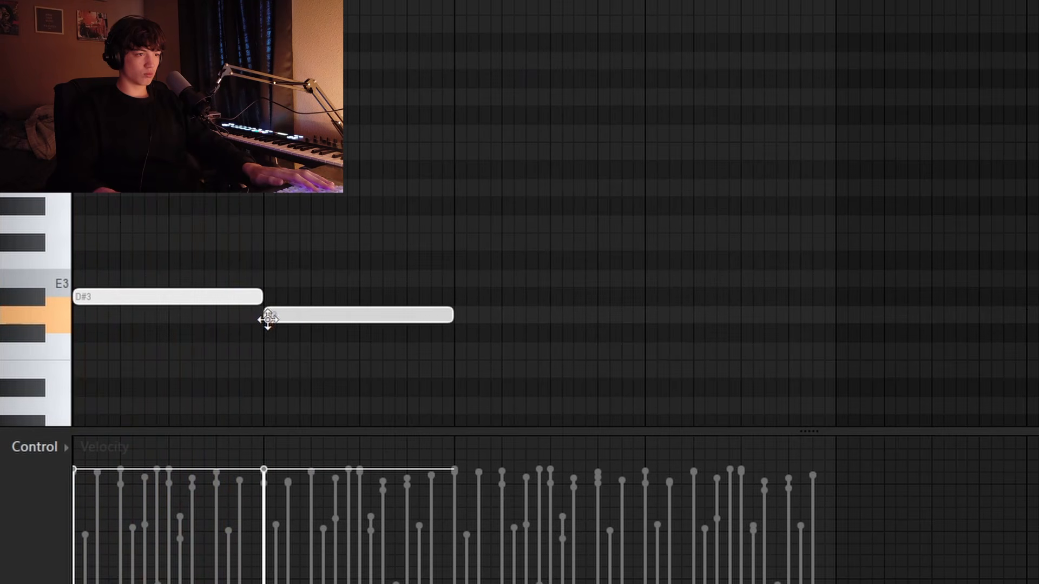
left_click(449, 334)
key("space")
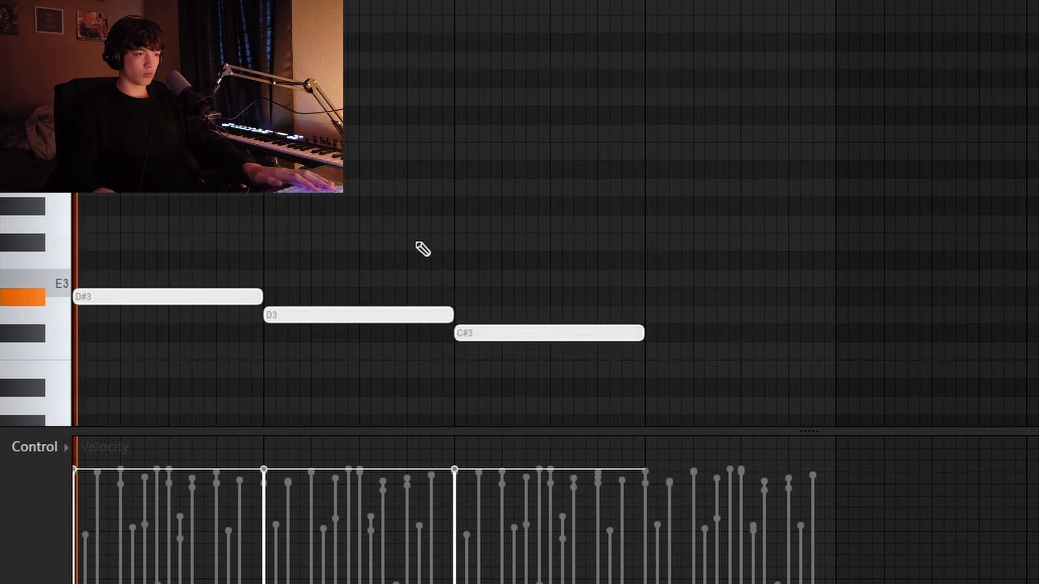
left_click(706, 78)
right_click(788, 78)
left_click(683, 2)
right_click(693, 2)
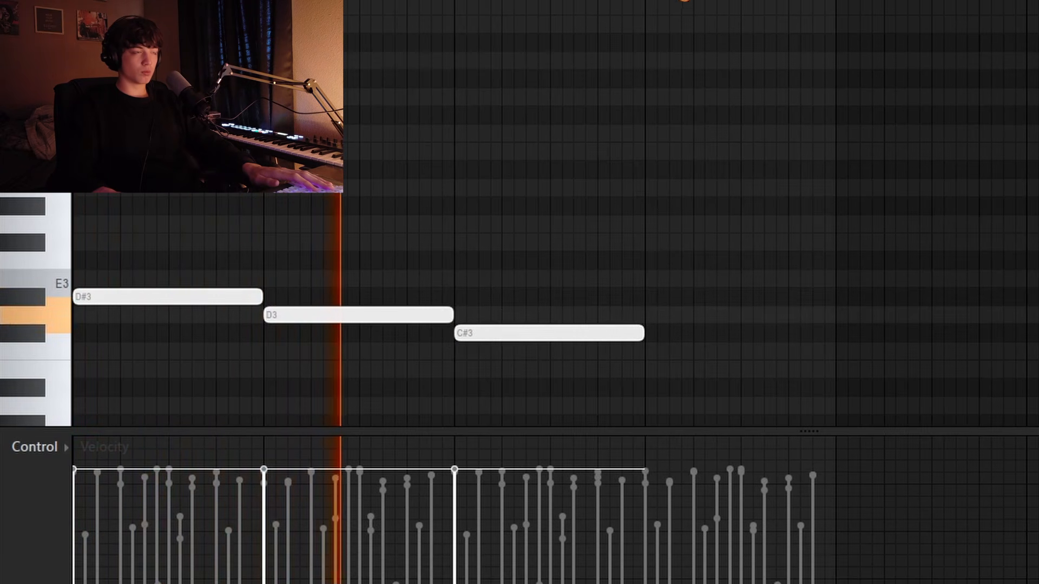
Replace the bar-long D#3 note in bar 1 with five short D#3 notes, and add a bar-long C3 note in bar 4
left_click(627, 24)
right_click(652, 24)
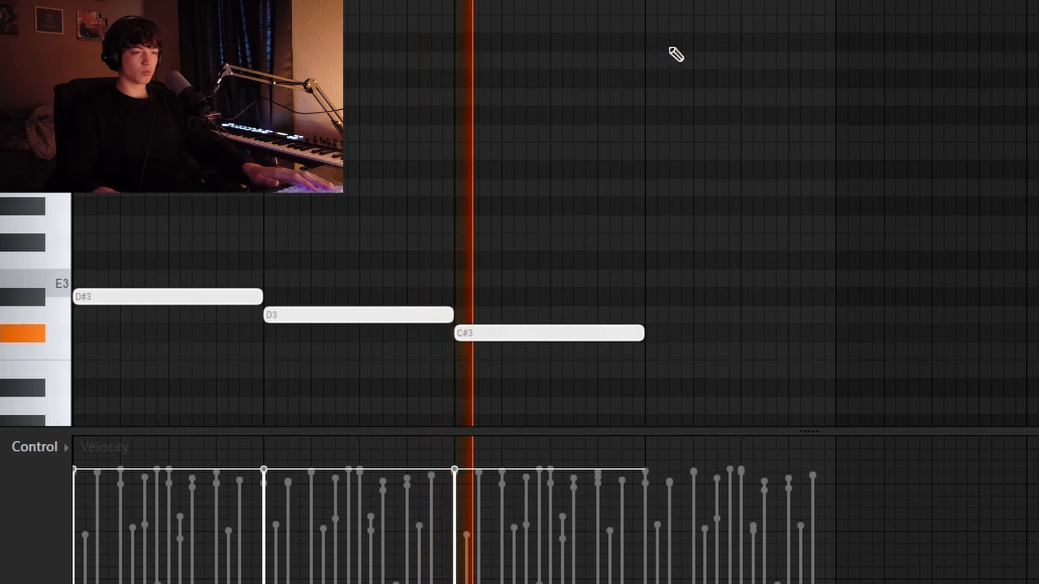
left_click(677, 100)
right_click(698, 100)
scroll(721, 152, "down", 2)
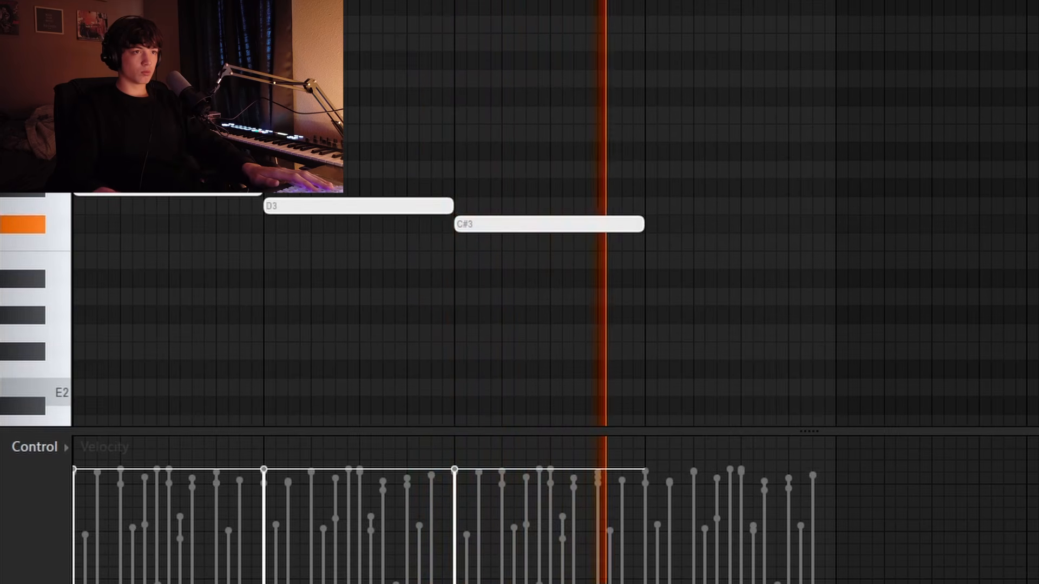
left_click(263, 330)
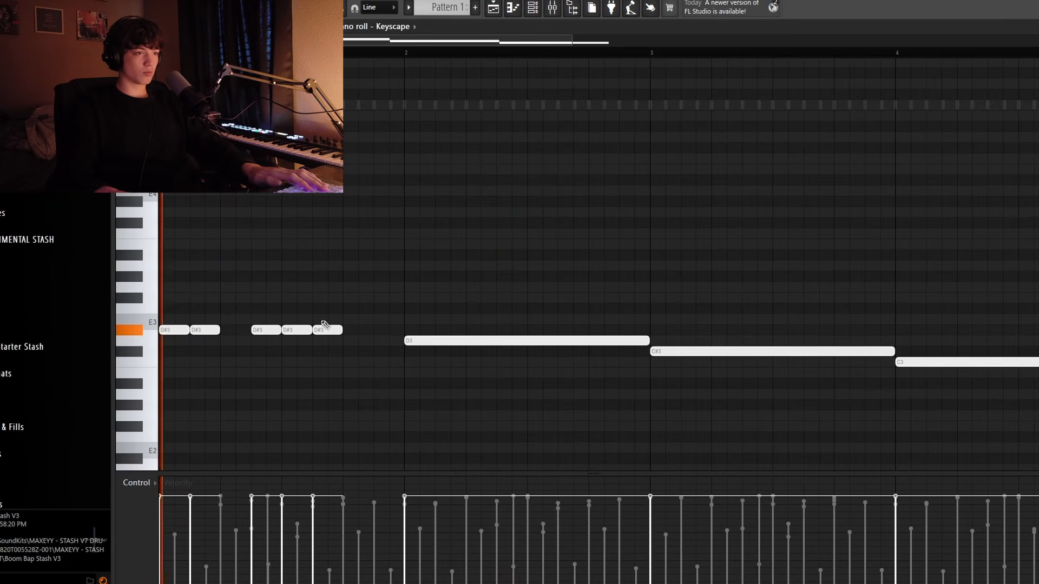
Start playback and copy the five-note rhythm to D3 in bar 2, C#3 in bar 3 and C3 in bar 4, replacing the long notes
key("space")
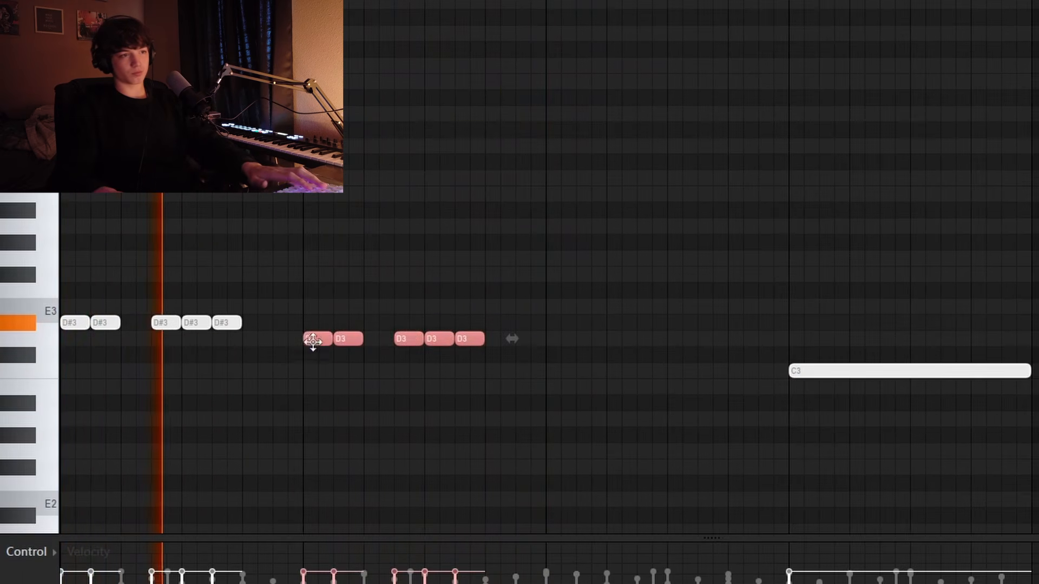
left_click_drag(311, 343, 555, 352)
left_click(857, 399, "ctrl")
right_click(845, 372)
left_click_drag(531, 316, 744, 422)
mouse_move(557, 353)
left_mouse_down()
mouse_move(810, 369)
mouse_move(798, 369)
left_mouse_up()
left_click(814, 241, "ctrl")
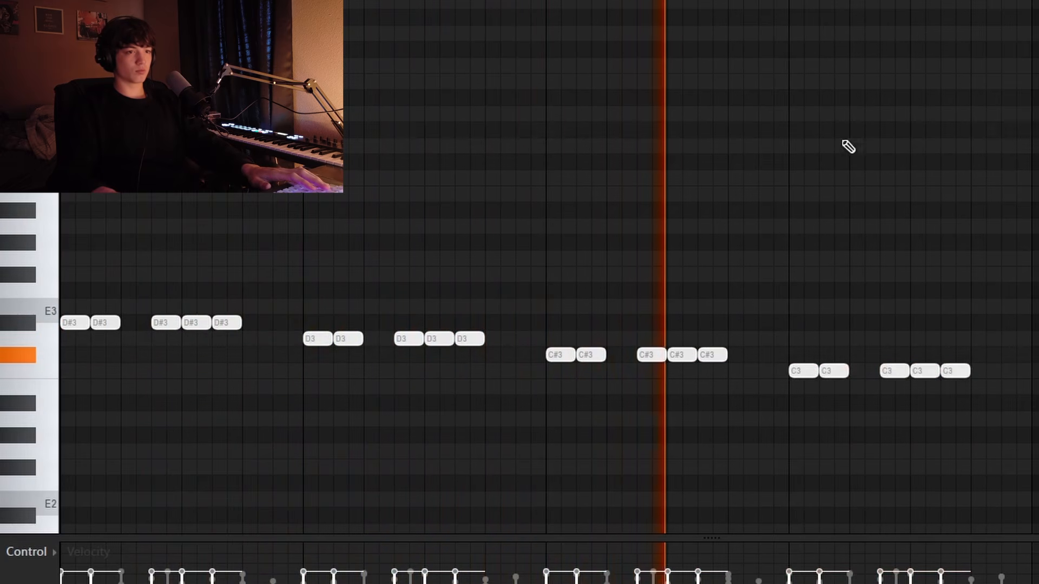
Review the repeated-note line across the four bars and play the pattern
key("F6")
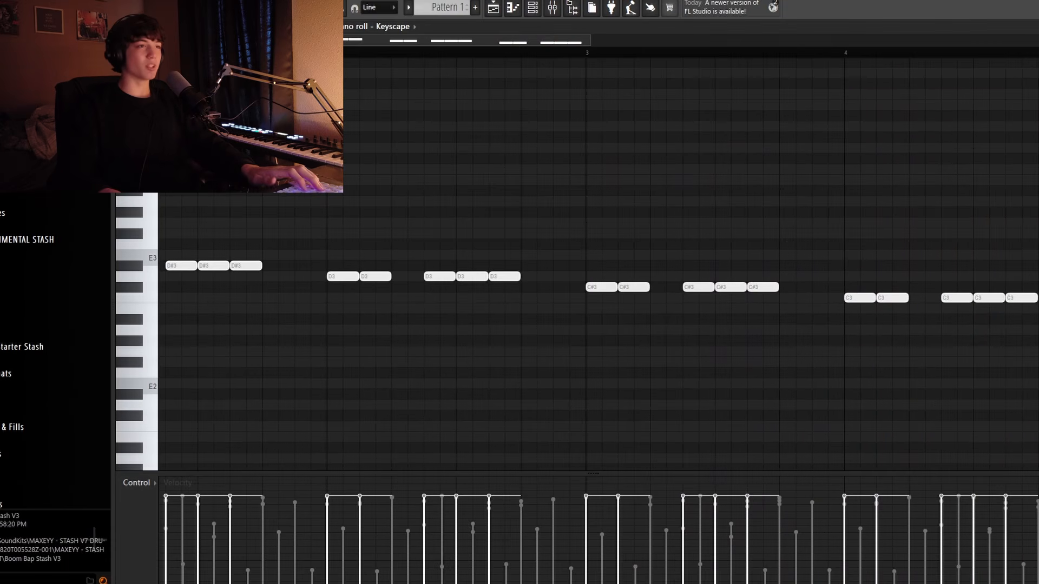
scroll(595, 265, "left", 2)
scroll(595, 265, "up", 1)
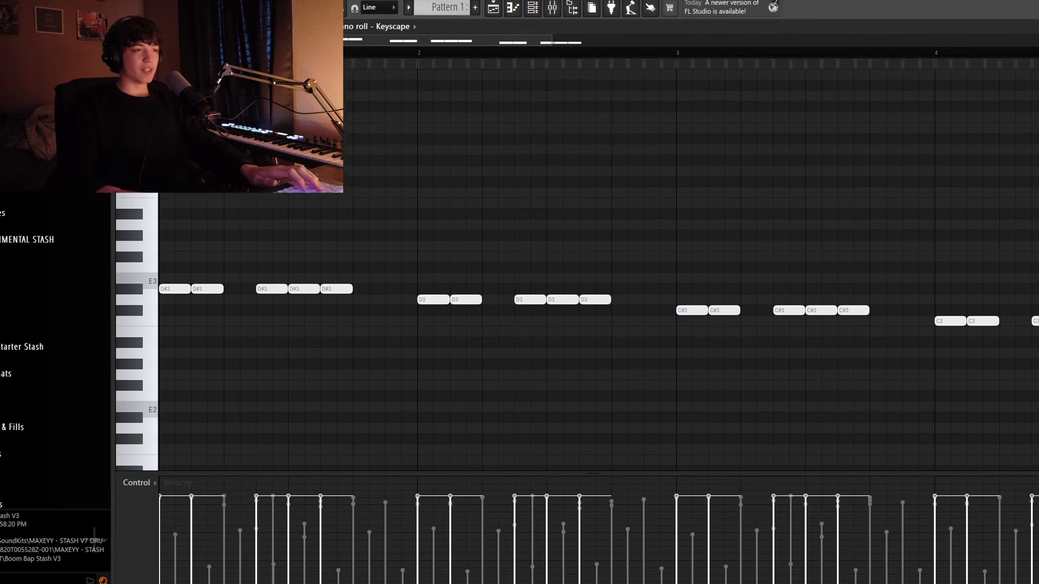
scroll(595, 266, "down", 3)
scroll(595, 265, "up", 3)
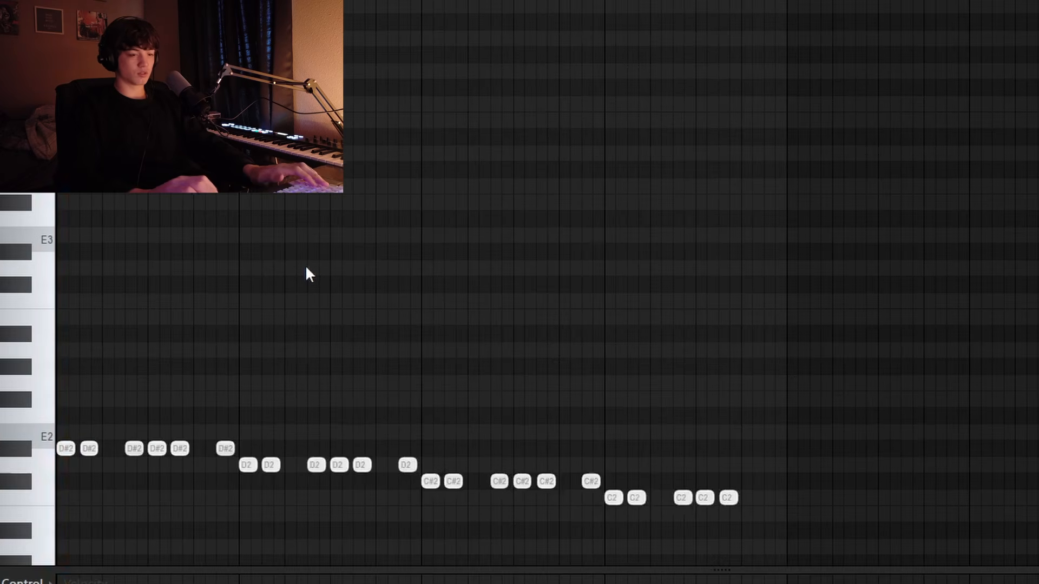
key("space")
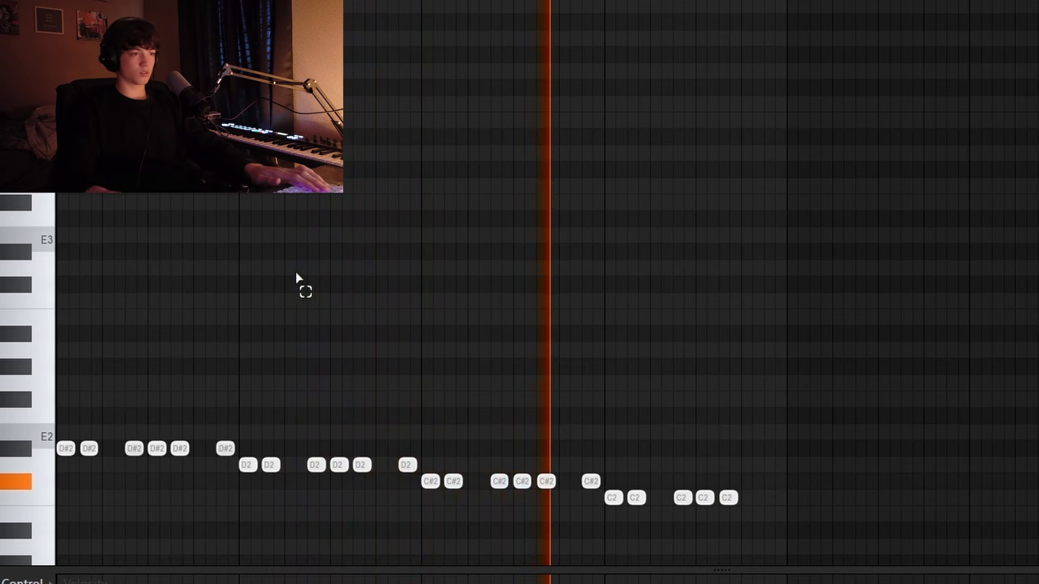
Duplicate the whole D#2 to C2 note line, raise the copy one octave to D#3 to C3, and clear the selection
left_click_drag(80, 405, 583, 499)
left_click_drag(60, 455, 615, 512)
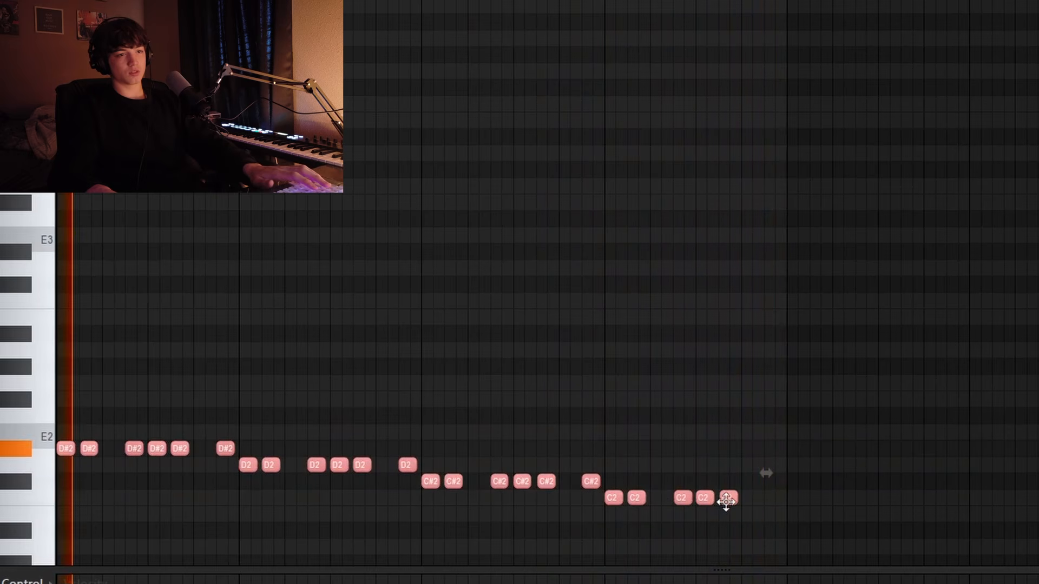
key("ctrl+c")
key("ctrl+v")
key("ctrl+Up")
left_click(894, 415)
right_click(898, 416)
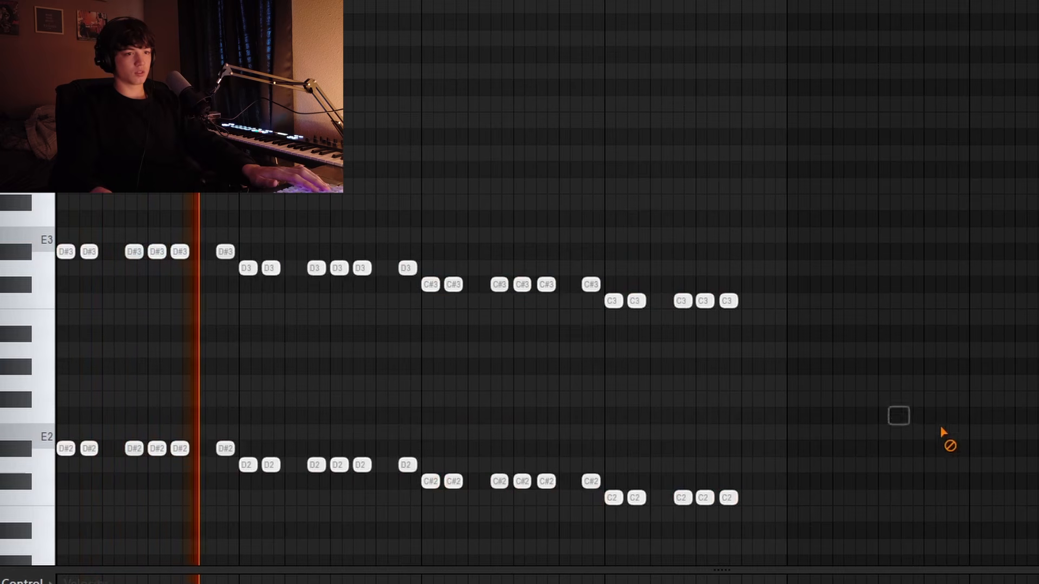
Select the lower-octave D#2 to C2 notes, listen through the pattern and clear the selection
left_click_drag(830, 521, 45, 441)
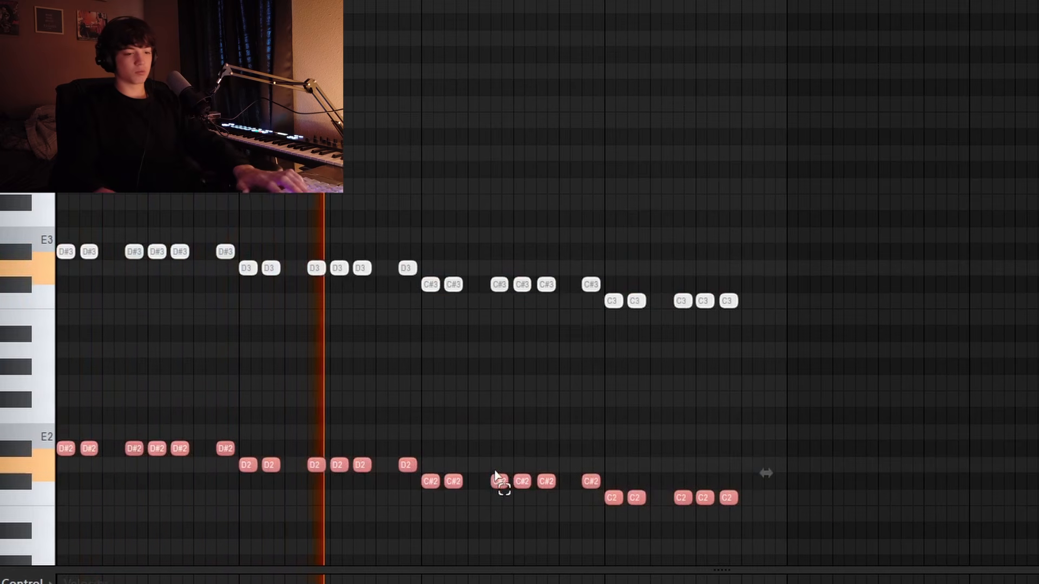
scroll(765, 341, "down", 3)
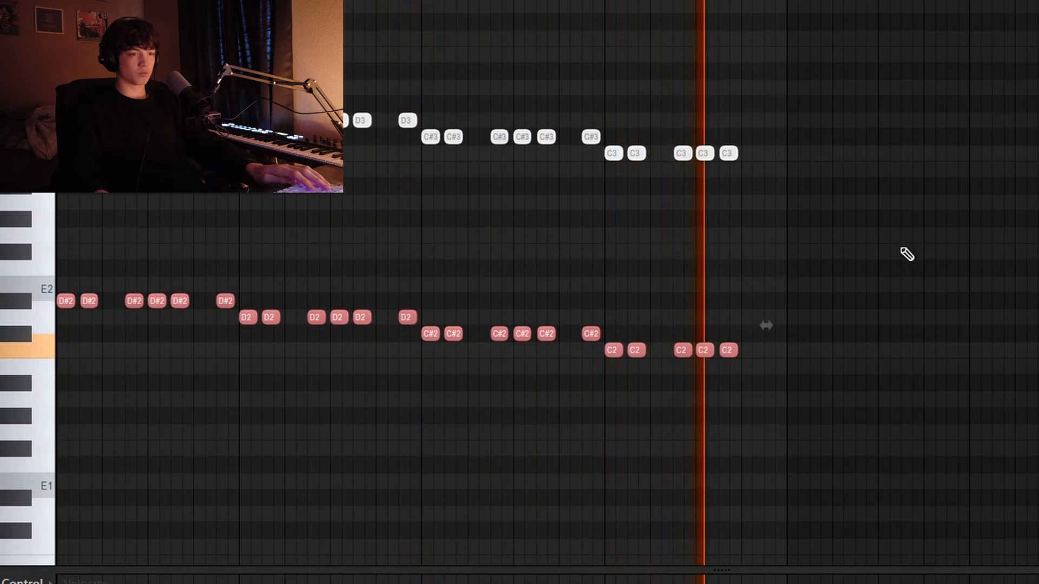
left_click(928, 237)
right_click(930, 235)
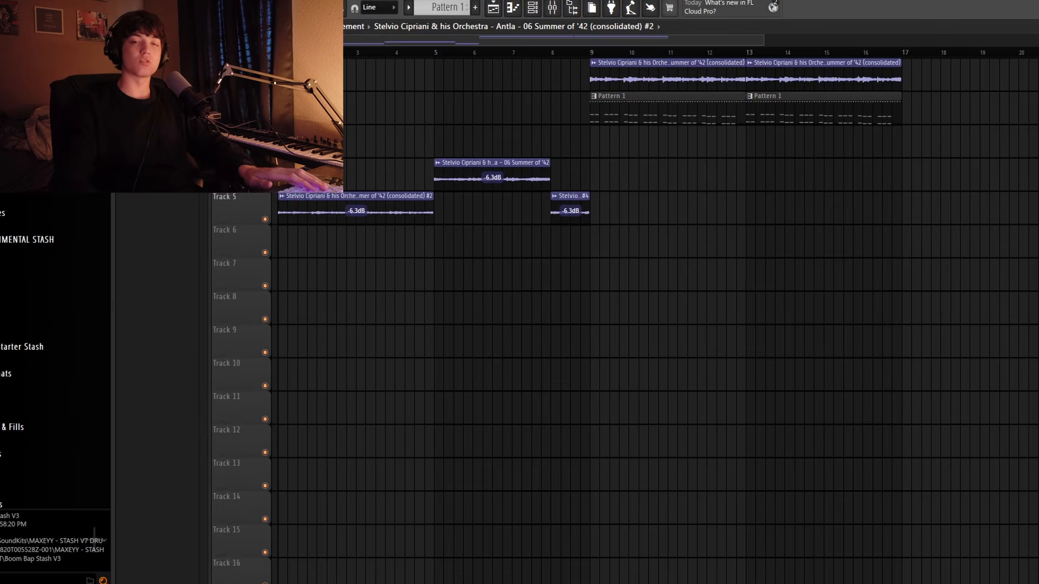